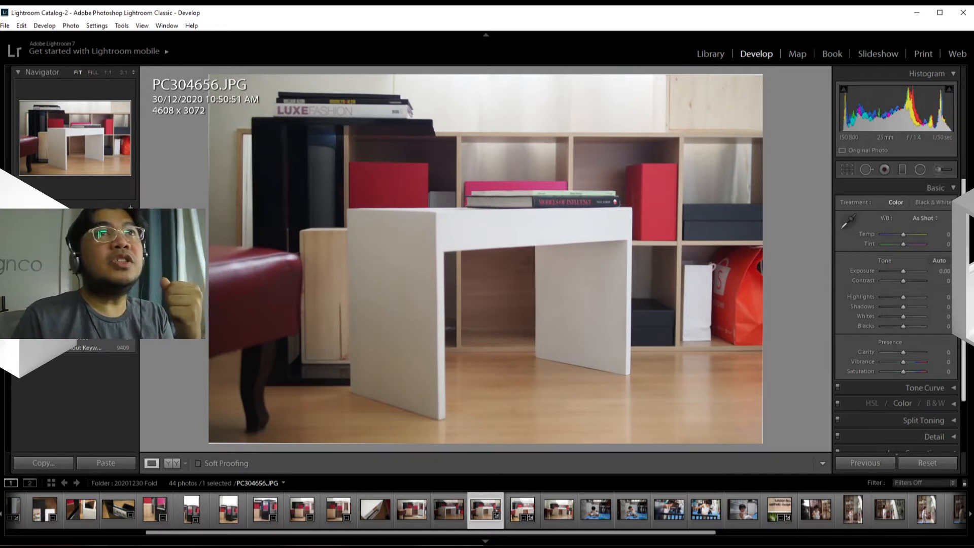
Collapse the Basic adjustments and use Crop & Straighten to frame the desk with a 4 x 3 crop of about 3301 x 2474.
{"action": "left_click", "coordinate": [954, 189]}
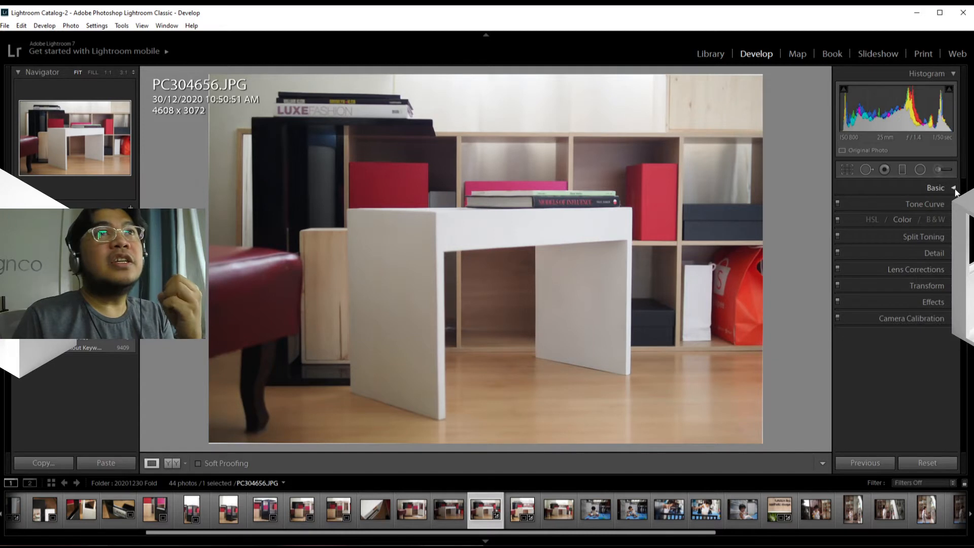
{"action": "left_click", "coordinate": [847, 170]}
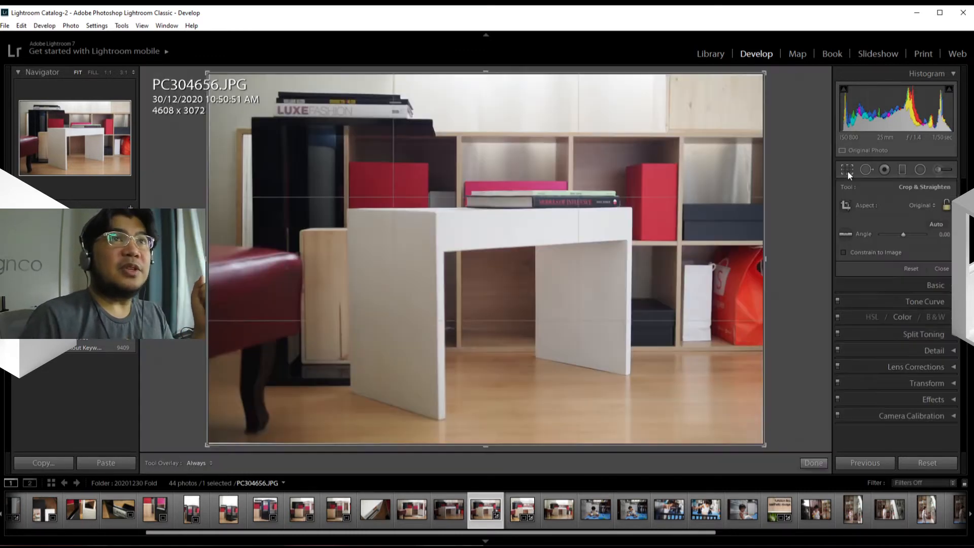
{"action": "left_click", "coordinate": [846, 206]}
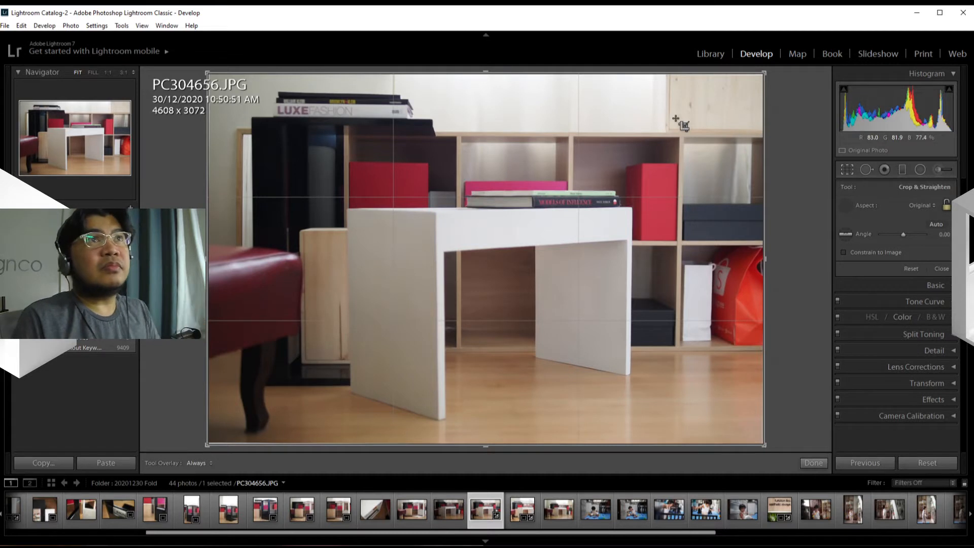
{"action": "mouse_move", "coordinate": [675, 118]}
{"action": "left_mouse_down"}
{"action": "mouse_move", "coordinate": [358, 345]}
{"action": "mouse_move", "coordinate": [279, 416]}
{"action": "left_mouse_up"}
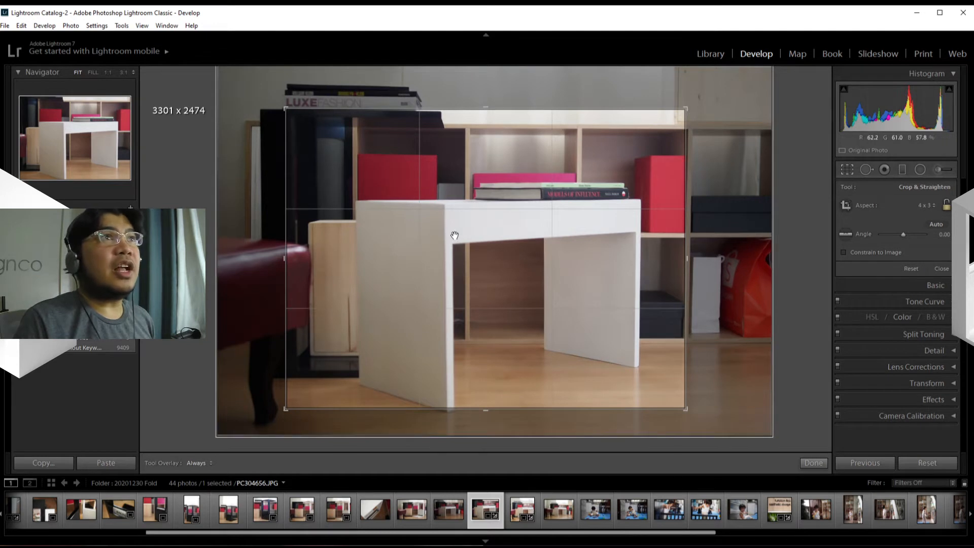
{"action": "left_click_drag", "start_coordinate": [455, 236], "coordinate": [420, 232]}
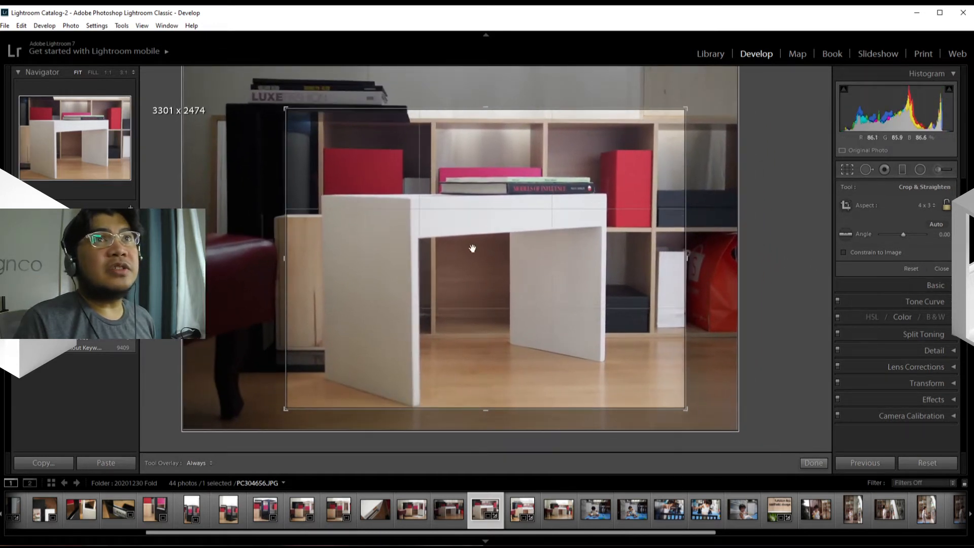
{"action": "left_click_drag", "start_coordinate": [509, 245], "coordinate": [525, 245]}
Try a wide custom crop of about 2856 x 967 across the desktop, and reset the aspect to As Shot.
{"action": "left_click", "coordinate": [923, 206]}
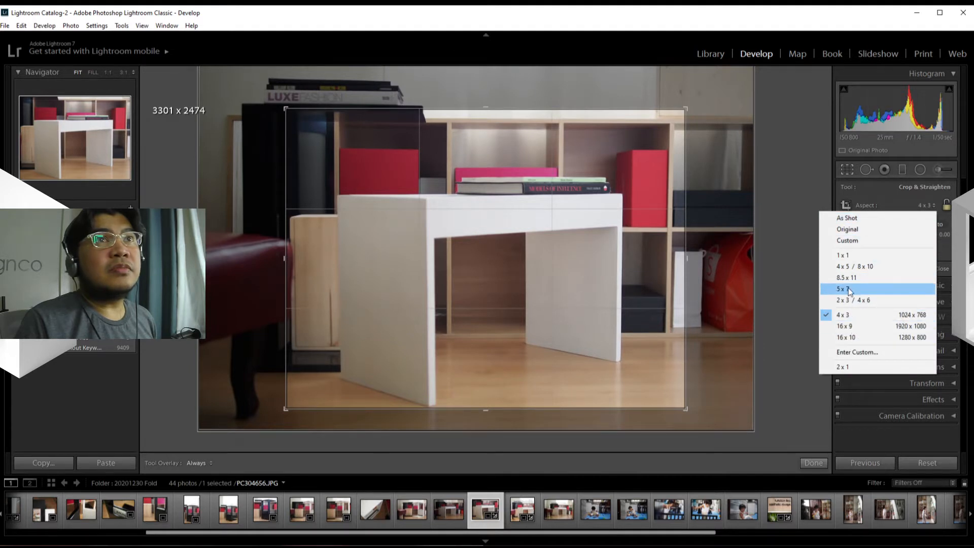
{"action": "left_click", "coordinate": [902, 196]}
{"action": "left_click", "coordinate": [858, 210]}
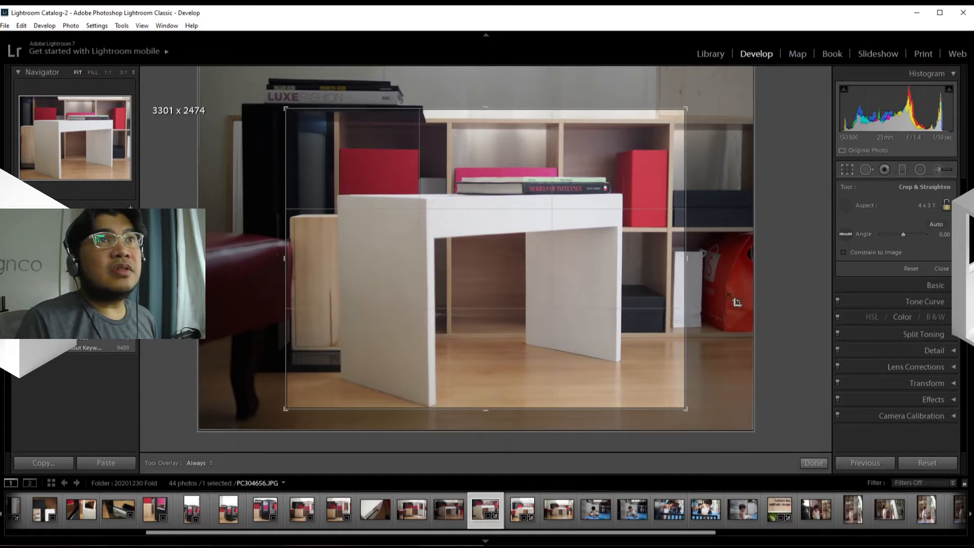
{"action": "left_click_drag", "start_coordinate": [717, 293], "coordinate": [375, 178]}
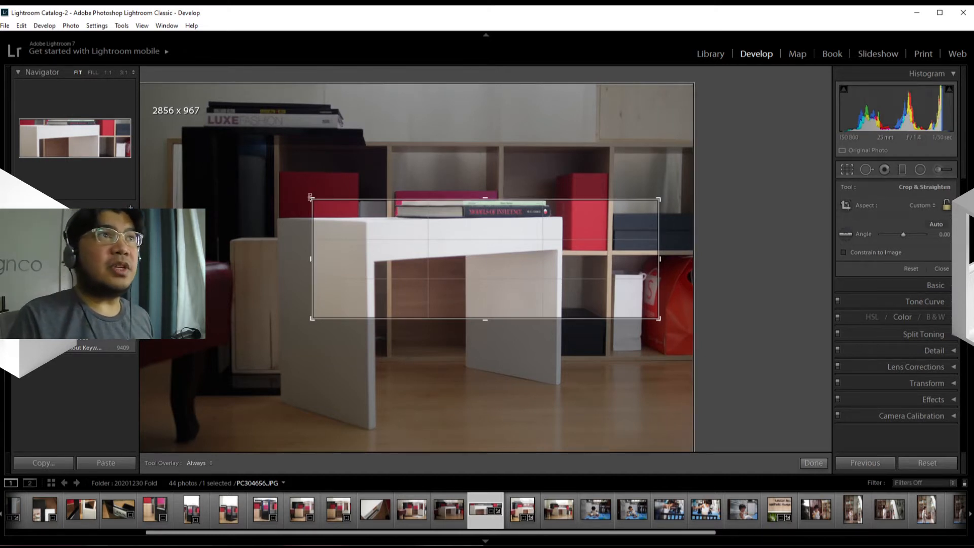
{"action": "left_click", "coordinate": [928, 206]}
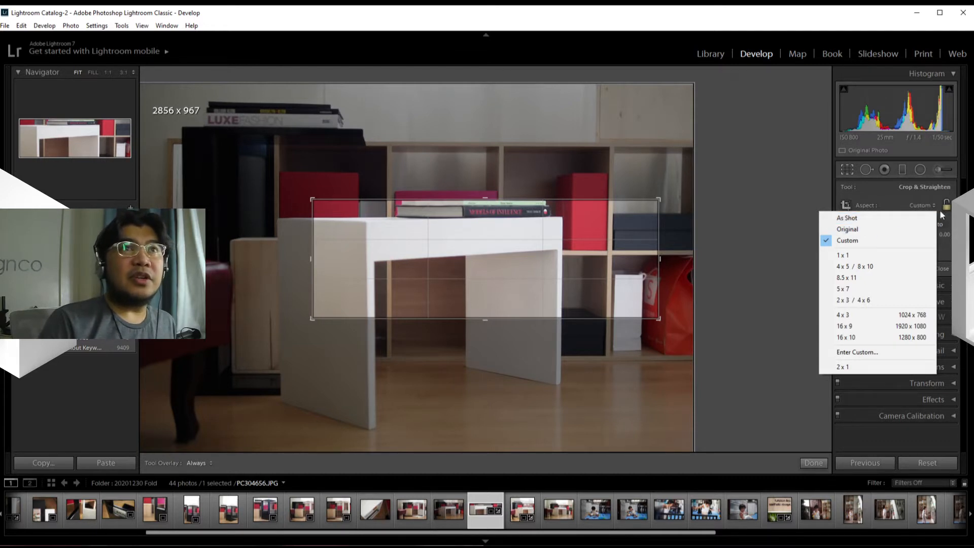
{"action": "left_click", "coordinate": [872, 218]}
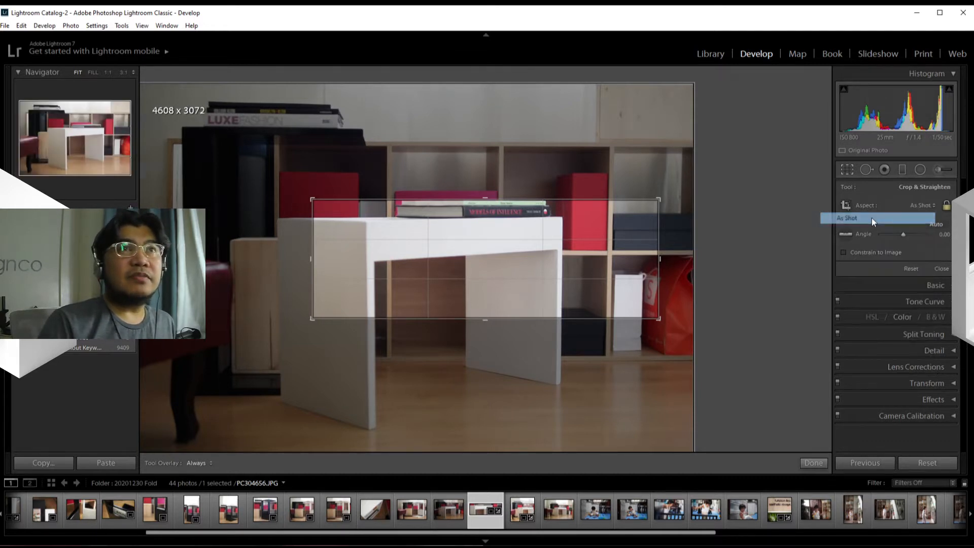
Apply a 16 x 9 crop, shrink it to about 4294 x 2415, and reposition the photo inside the frame.
{"action": "left_click", "coordinate": [921, 206]}
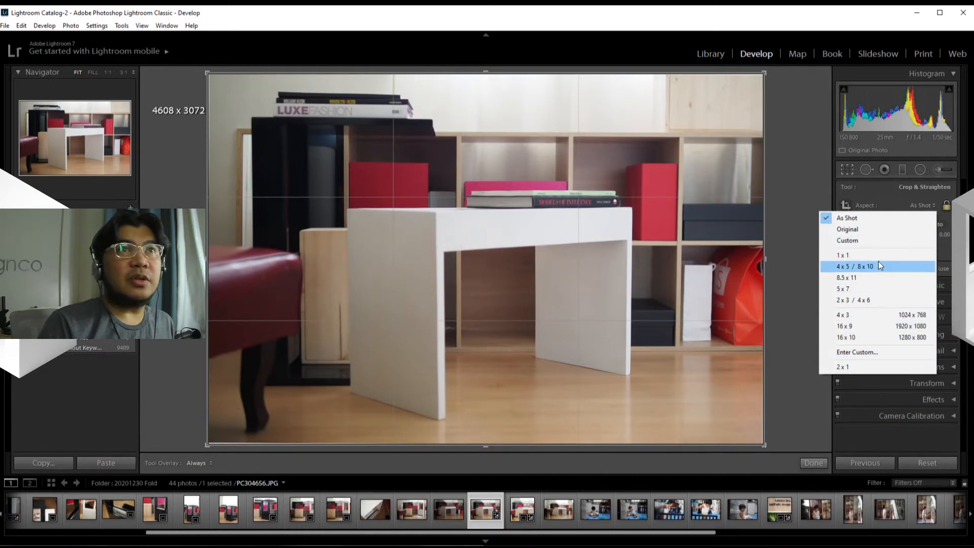
{"action": "left_click", "coordinate": [872, 326]}
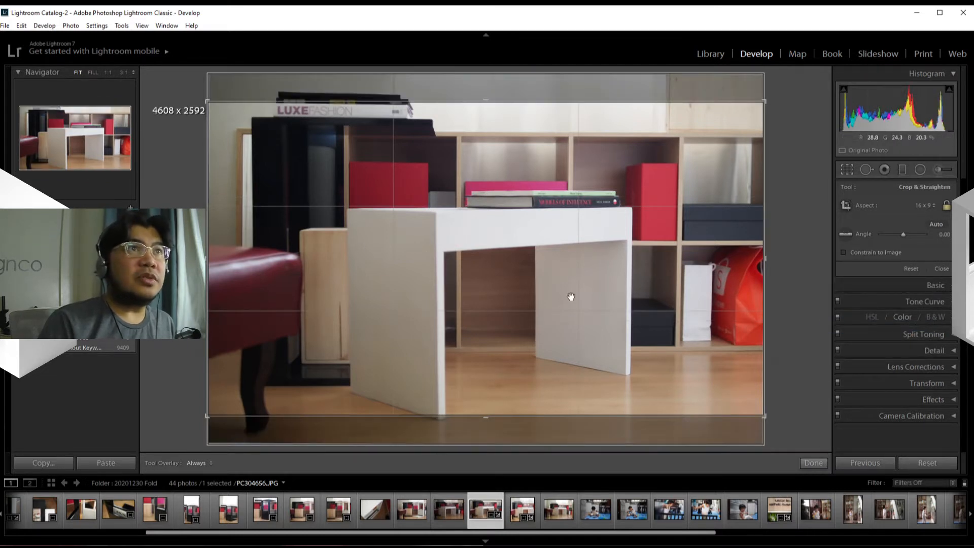
{"action": "left_click_drag", "start_coordinate": [539, 289], "coordinate": [538, 277]}
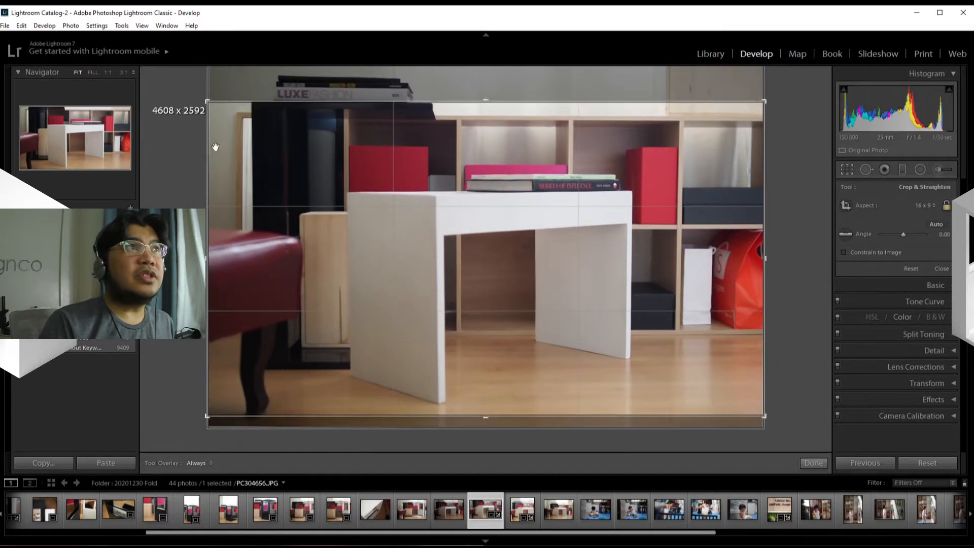
{"action": "left_click_drag", "start_coordinate": [208, 259], "coordinate": [225, 260]}
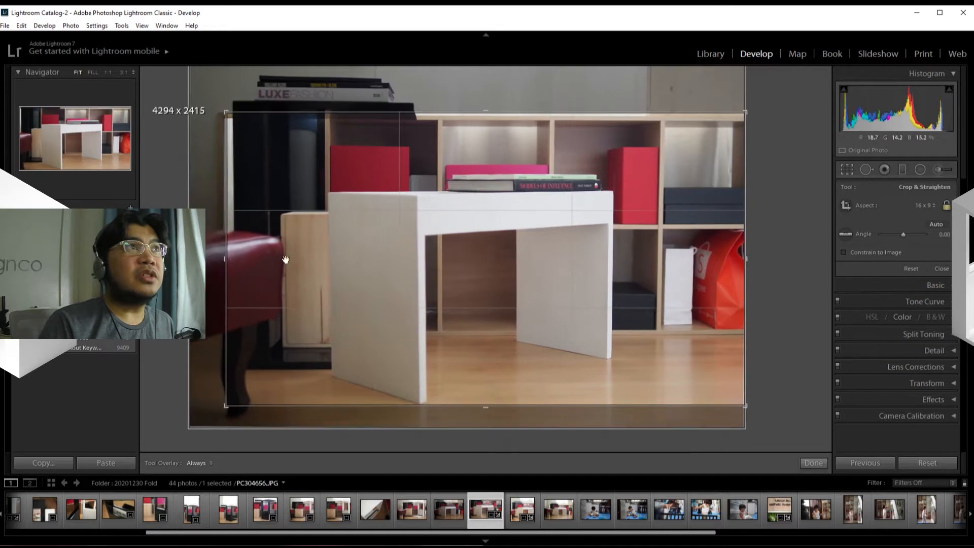
{"action": "left_click_drag", "start_coordinate": [335, 260], "coordinate": [348, 254]}
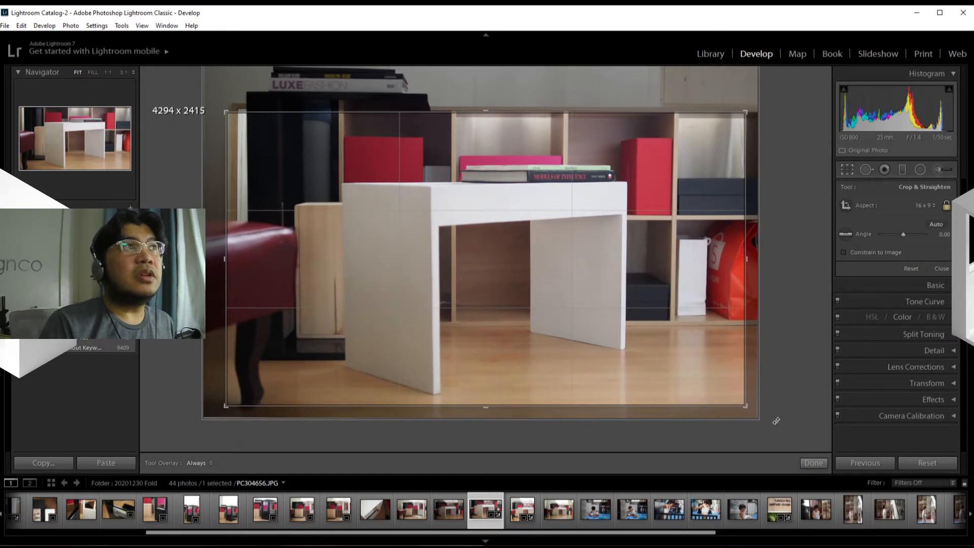
Change the crop to a 1 x 1 aspect, enlarge it to about 2619 x 2619, and center the desk within it.
{"action": "left_click", "coordinate": [917, 204]}
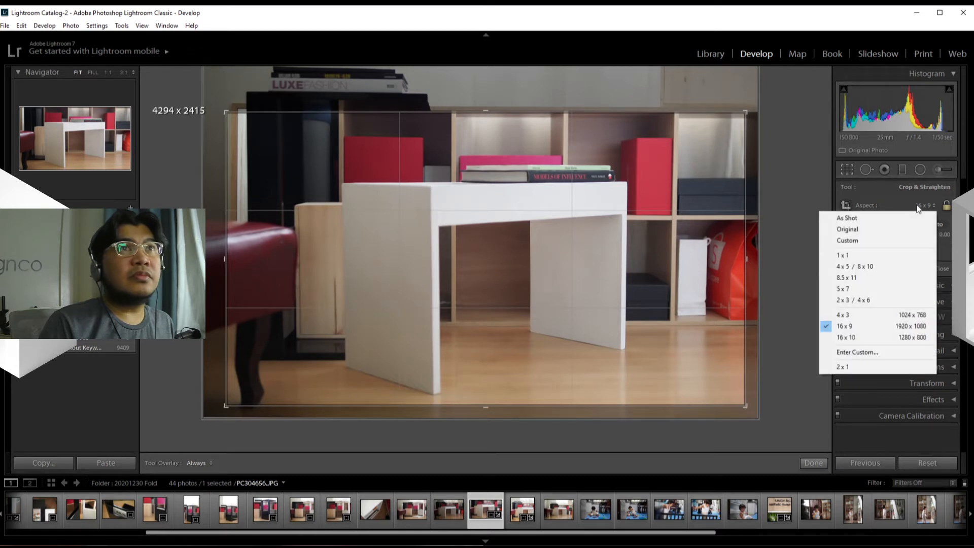
{"action": "left_click", "coordinate": [859, 259]}
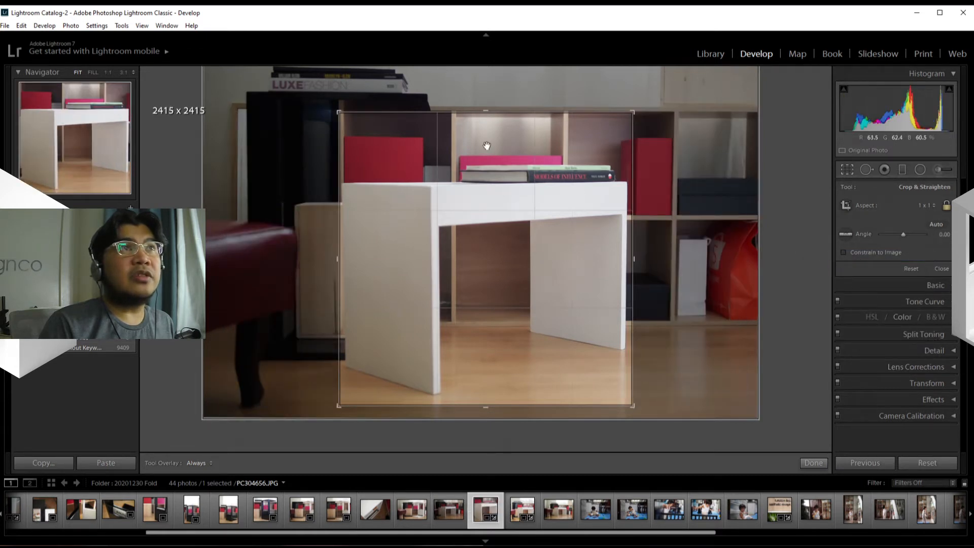
{"action": "left_click_drag", "start_coordinate": [486, 112], "coordinate": [485, 102]}
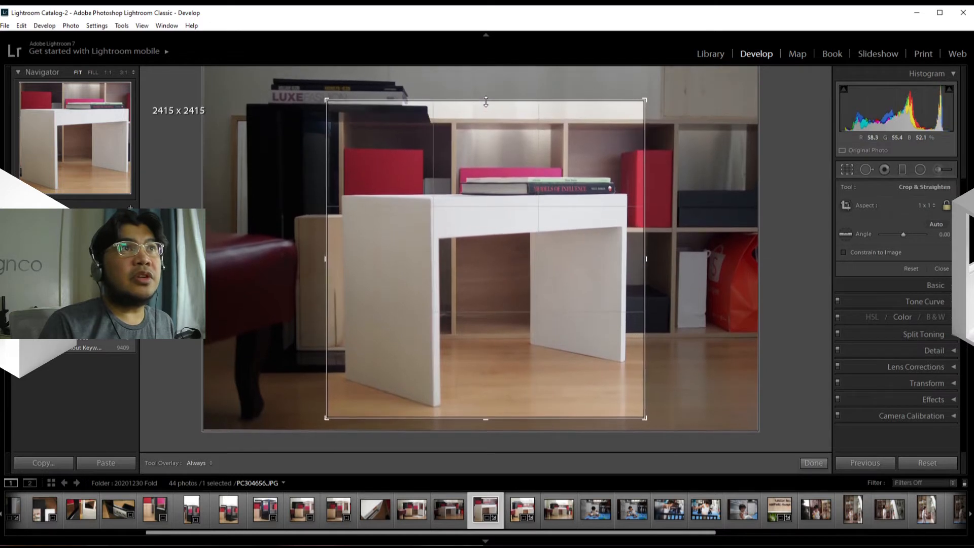
{"action": "left_click_drag", "start_coordinate": [494, 183], "coordinate": [497, 184]}
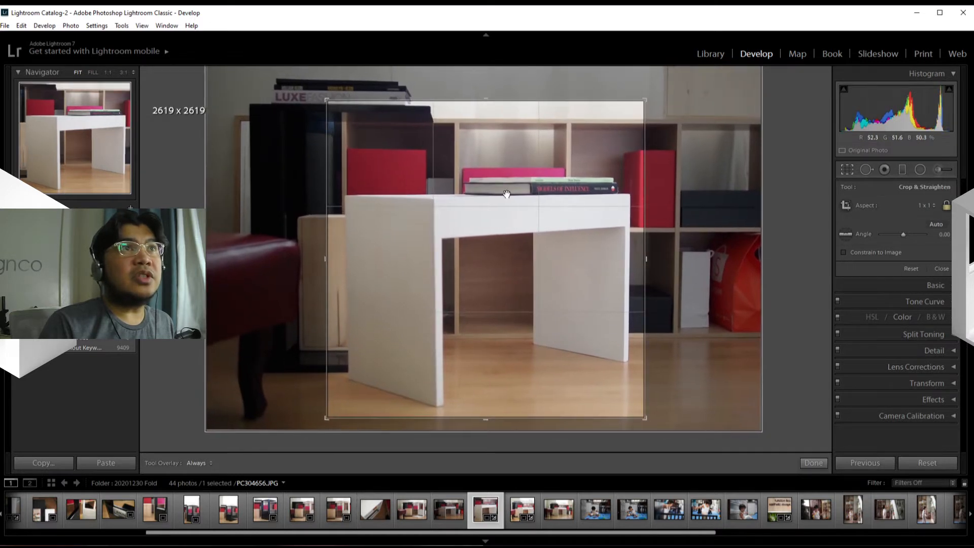
{"action": "left_click_drag", "start_coordinate": [707, 179], "coordinate": [708, 179]}
{"action": "left_click", "coordinate": [707, 178]}
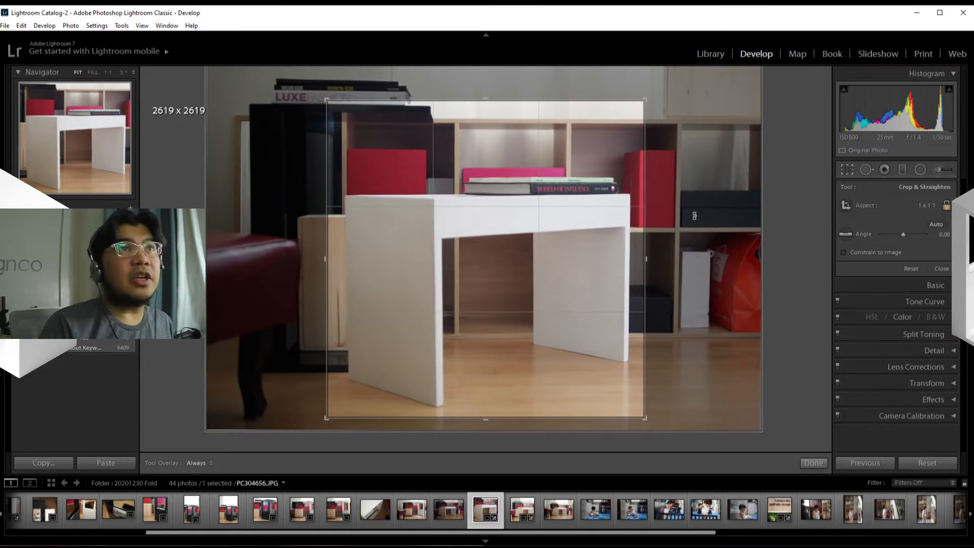
{"action": "left_click_drag", "start_coordinate": [692, 198], "coordinate": [691, 198]}
{"action": "left_click", "coordinate": [691, 198]}
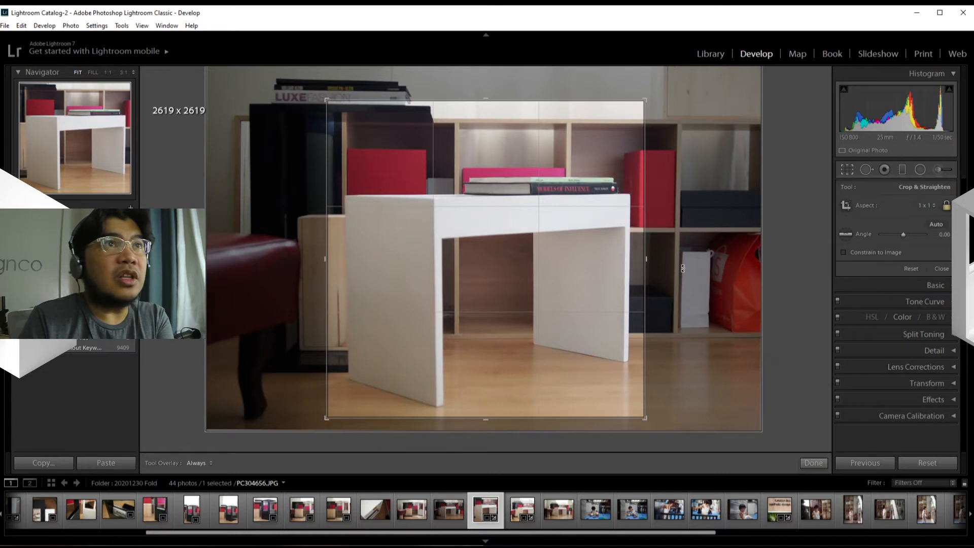
{"action": "left_click_drag", "start_coordinate": [683, 269], "coordinate": [683, 269]}
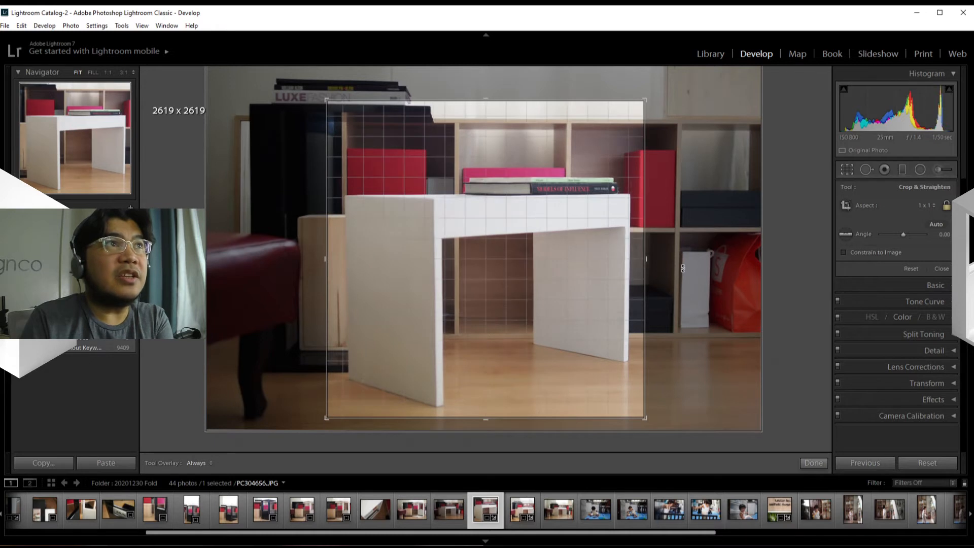
{"action": "left_click_drag", "start_coordinate": [682, 269], "coordinate": [683, 269]}
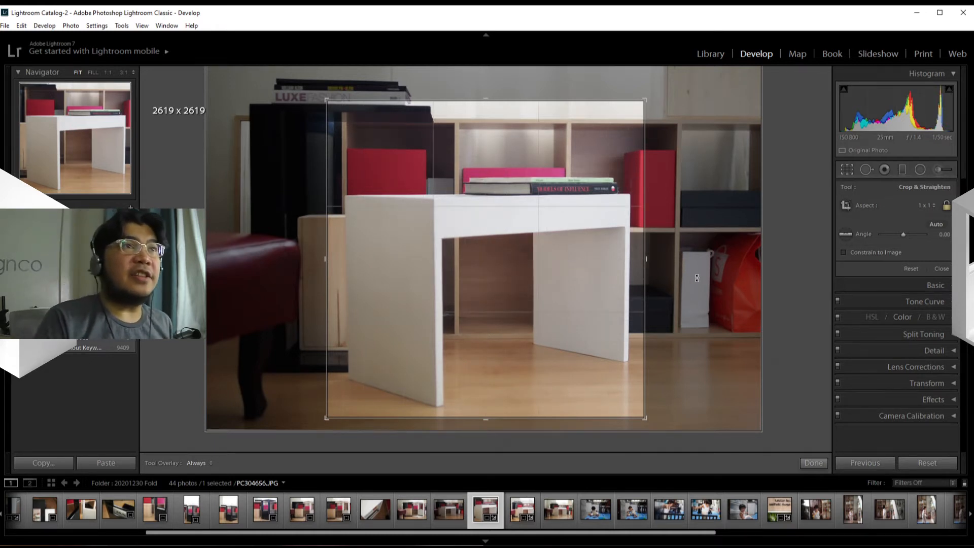
{"action": "left_click_drag", "start_coordinate": [697, 278], "coordinate": [697, 278]}
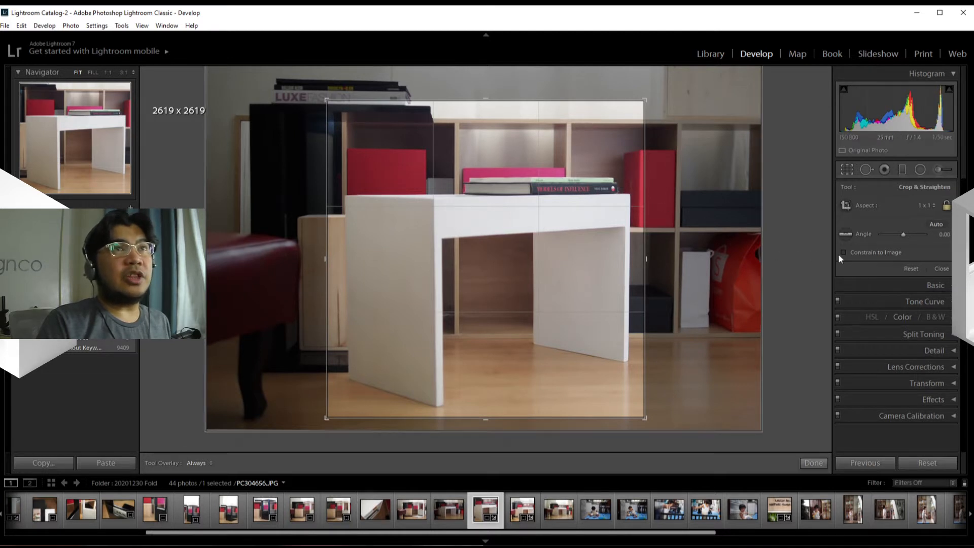
Reset the crop to the As Shot aspect to restore the full photo frame.
{"action": "left_click", "coordinate": [926, 205]}
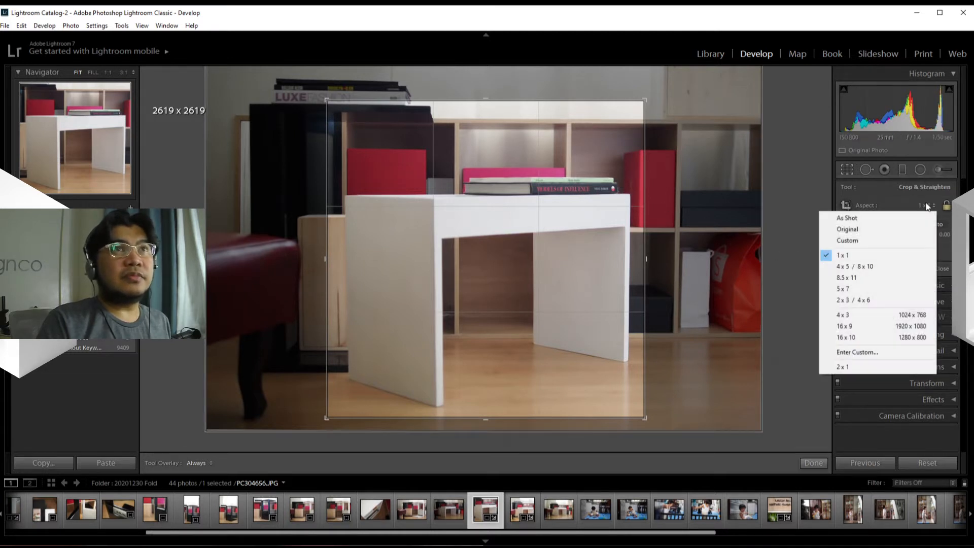
{"action": "left_click", "coordinate": [885, 219]}
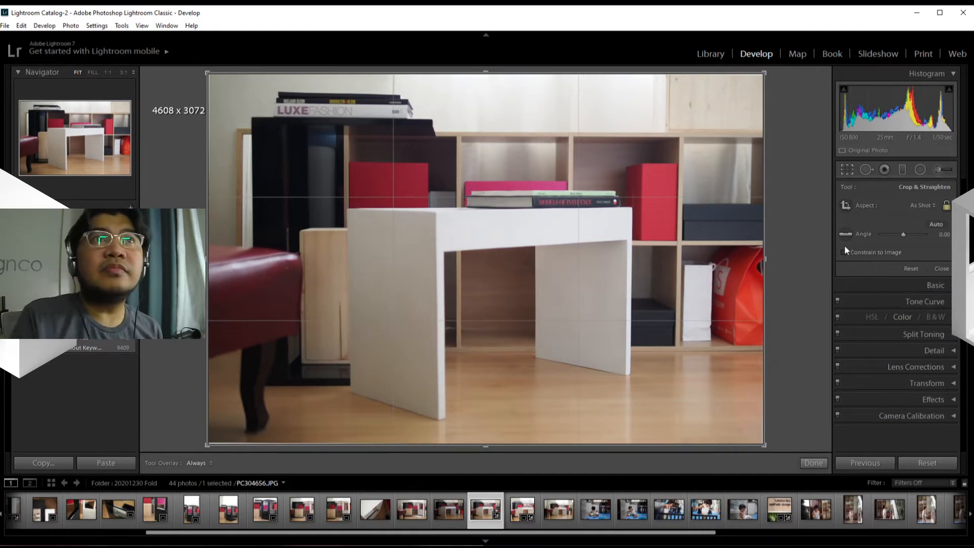
Activate the Spot Removal tool in Heal mode, set its brush size to 75, and inspect the desk at 1:1.
{"action": "left_click", "coordinate": [866, 173]}
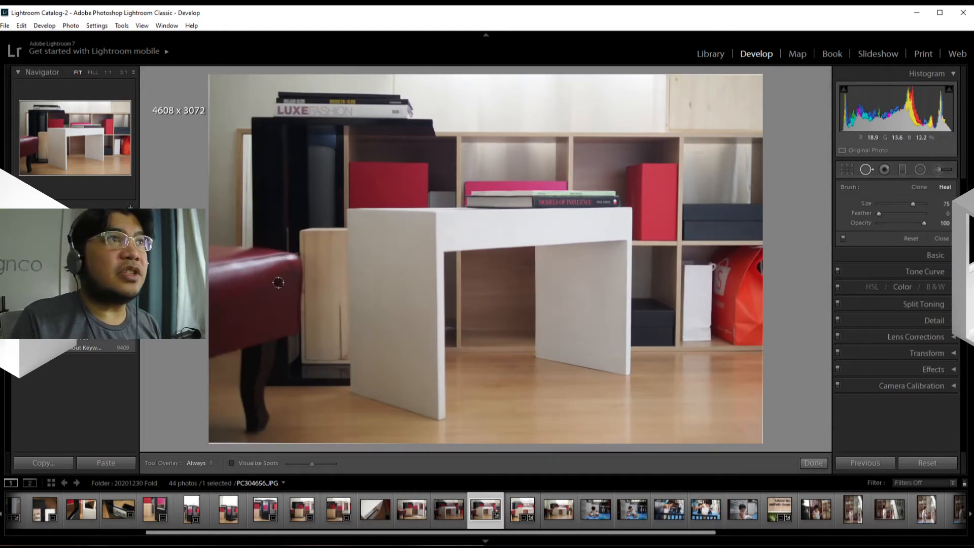
{"action": "scroll", "coordinate": [278, 283], "scroll_direction": "up", "scroll_amount": 4}
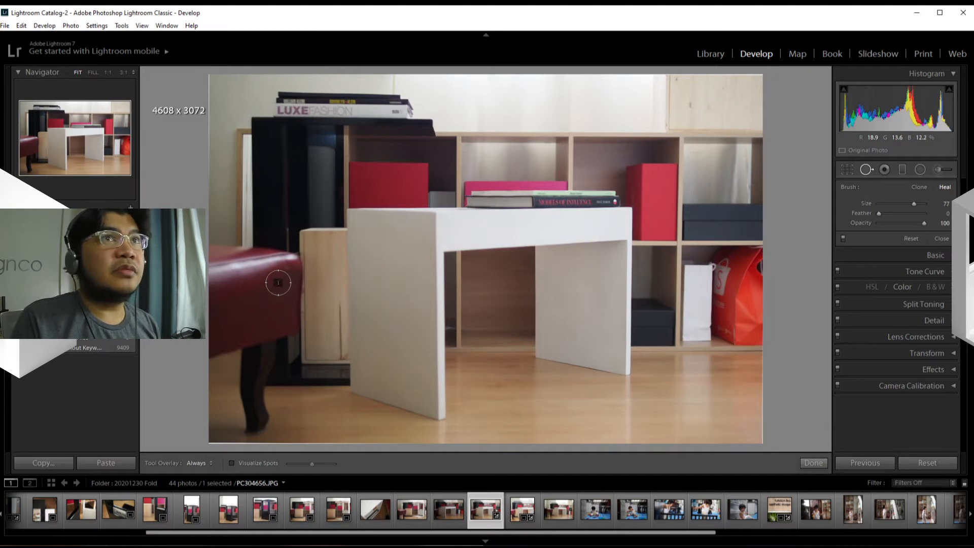
{"action": "scroll", "coordinate": [279, 283], "scroll_direction": "down", "scroll_amount": 3}
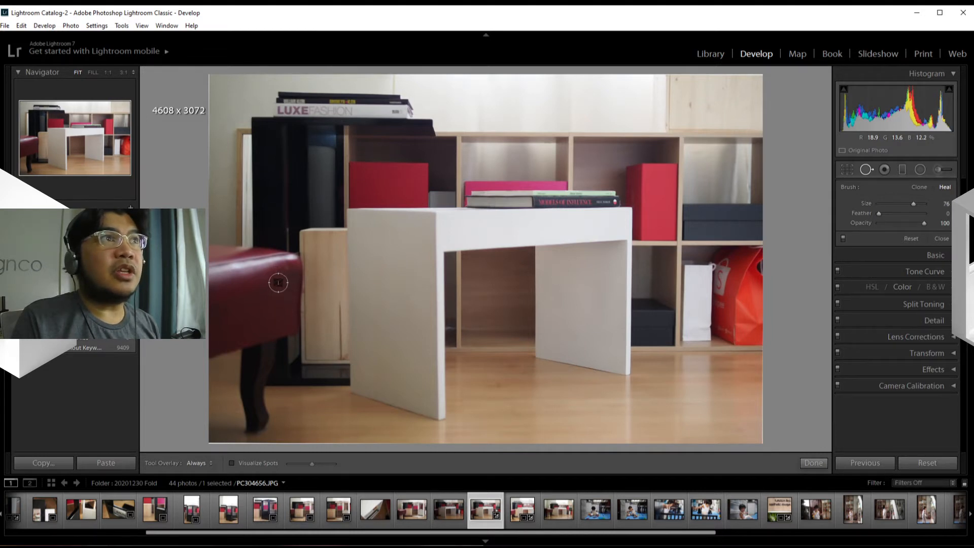
{"action": "scroll", "coordinate": [278, 283], "scroll_direction": "up", "scroll_amount": 5}
{"action": "scroll", "coordinate": [279, 283], "scroll_direction": "down", "scroll_amount": 5}
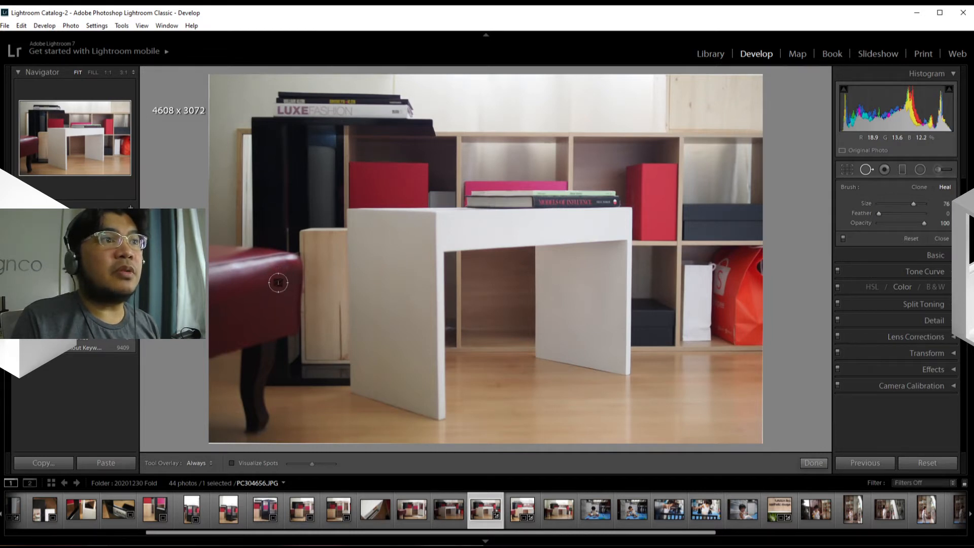
{"action": "scroll", "coordinate": [240, 268], "scroll_direction": "up", "scroll_amount": 2}
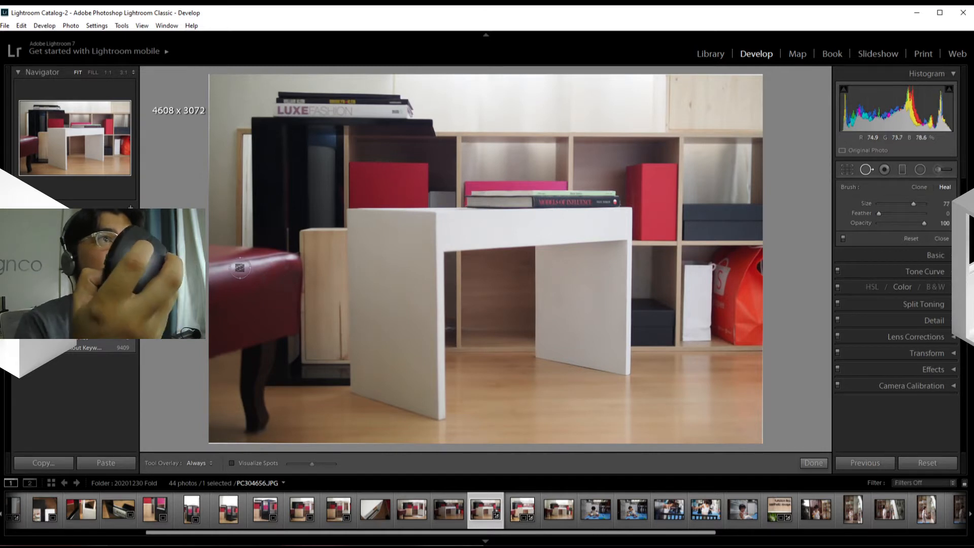
{"action": "scroll", "coordinate": [239, 268], "scroll_direction": "down", "scroll_amount": 2}
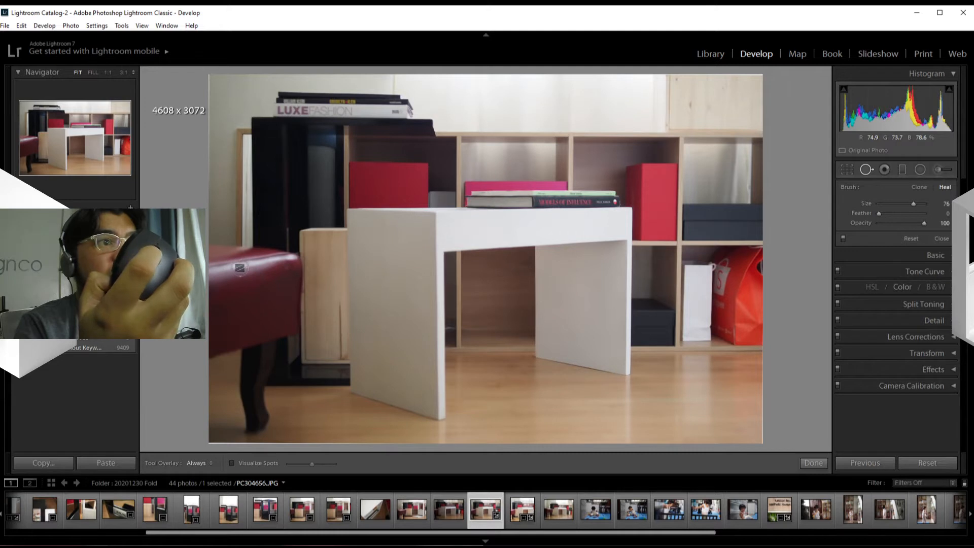
{"action": "scroll", "coordinate": [240, 267], "scroll_direction": "down", "scroll_amount": 2}
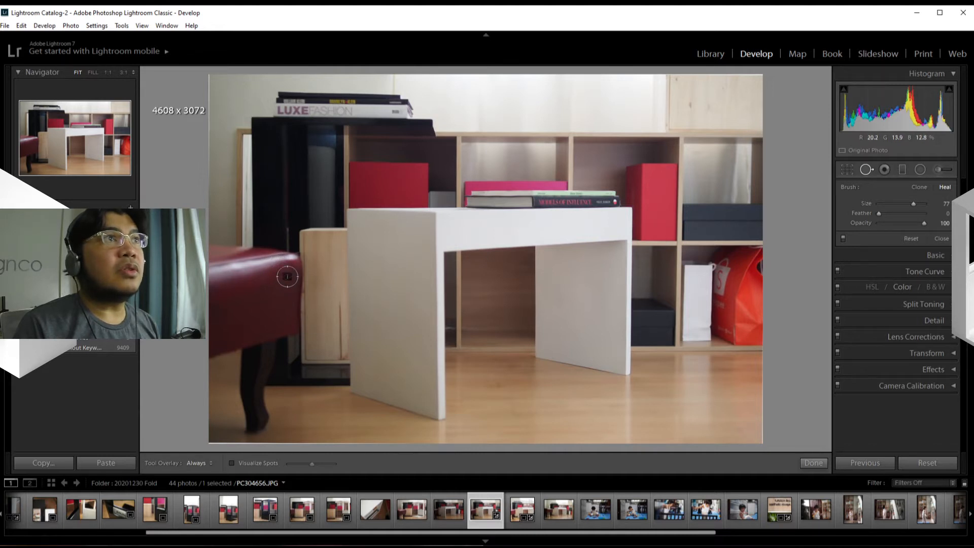
{"action": "scroll", "coordinate": [302, 305], "scroll_direction": "down", "scroll_amount": 1}
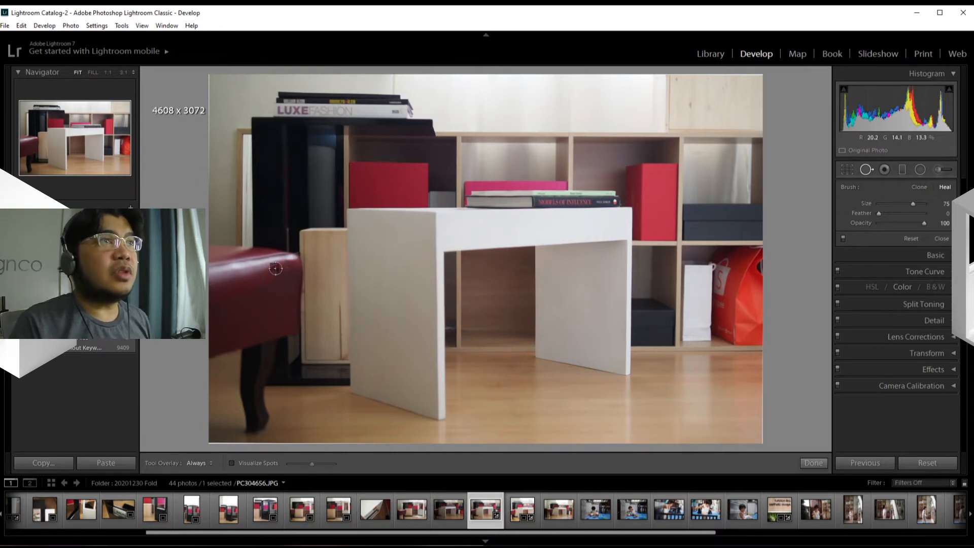
{"action": "key", "text": "z"}
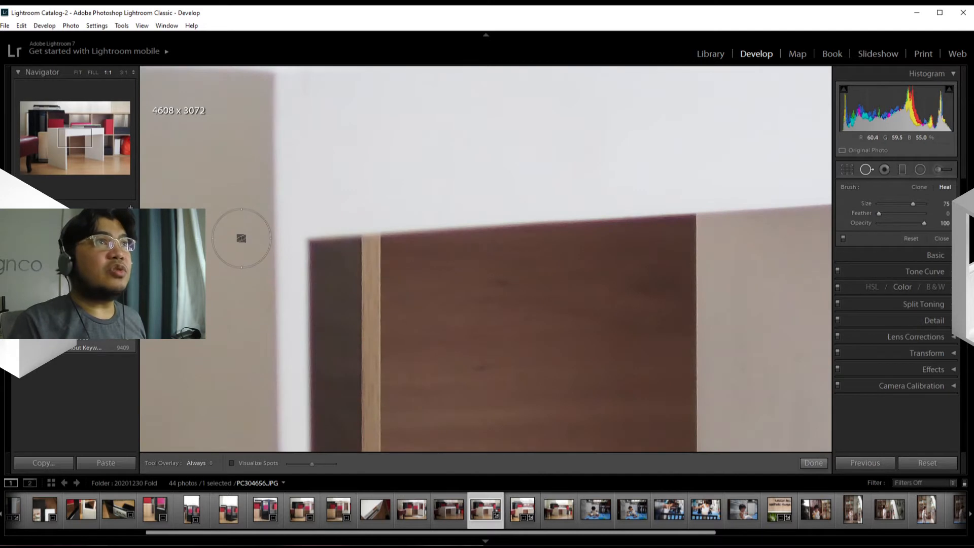
Heal the small blemish near the red chair's upper corner at 1:1, using a spot brush size of 60.
{"action": "left_click_drag", "start_coordinate": [239, 235], "coordinate": [652, 231]}
{"action": "left_click_drag", "start_coordinate": [435, 238], "coordinate": [361, 200]}
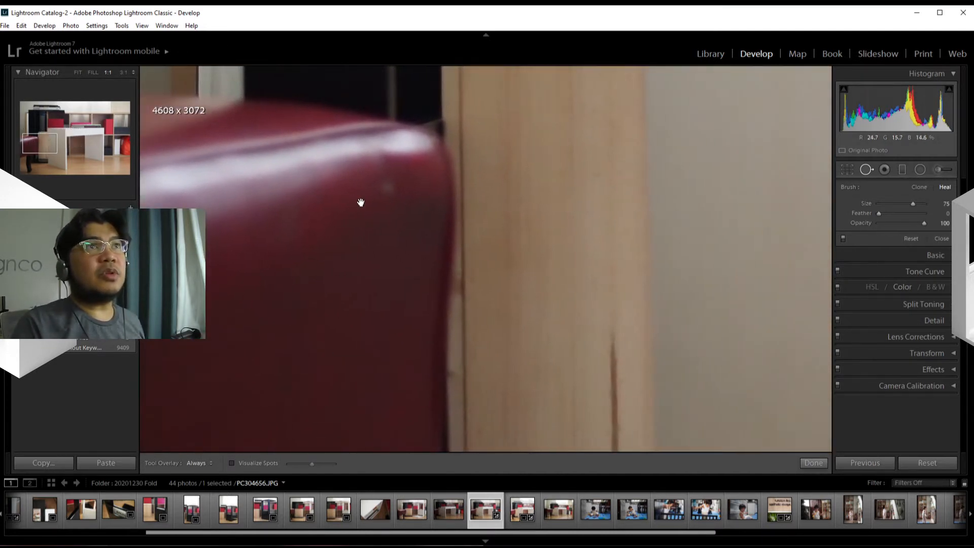
{"action": "left_click_drag", "start_coordinate": [580, 178], "coordinate": [543, 245]}
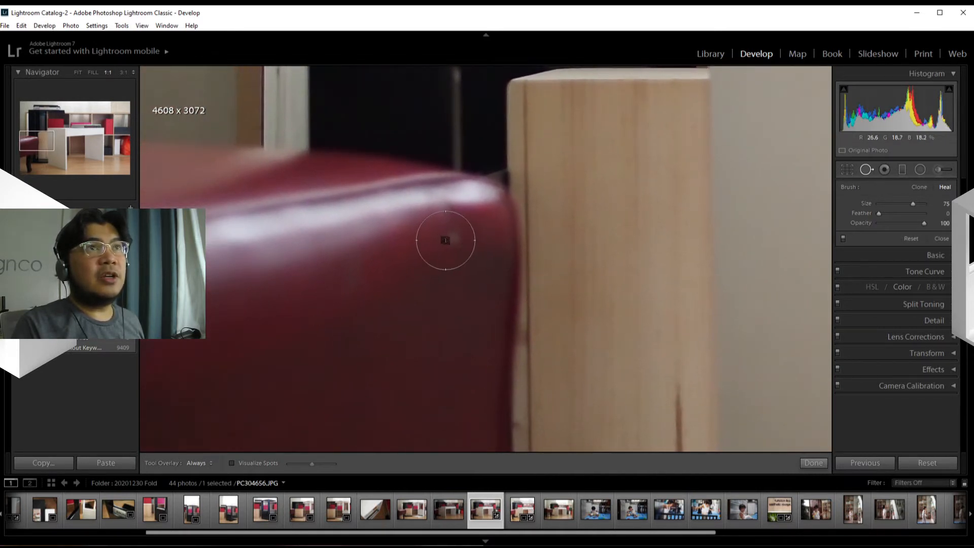
{"action": "key", "text": "z"}
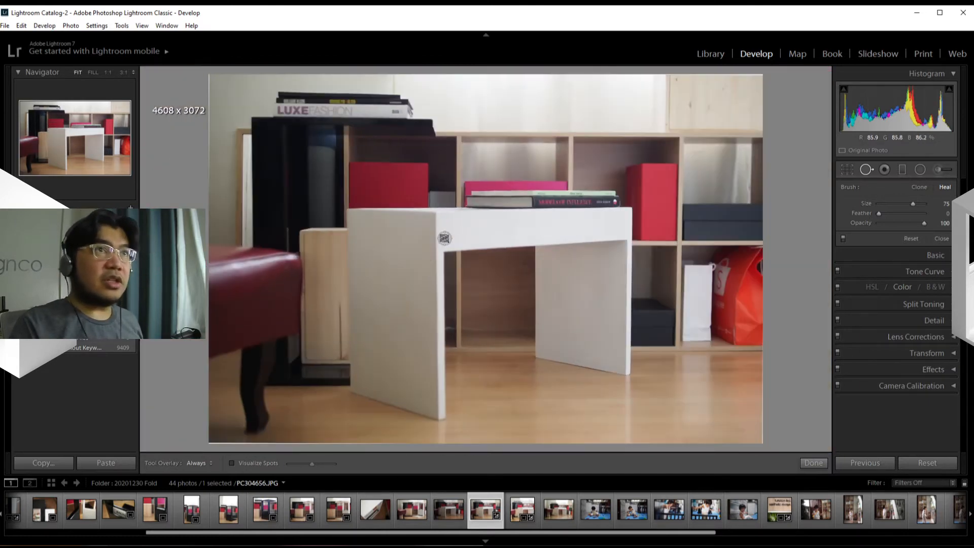
{"action": "key", "text": "z"}
{"action": "key", "text": "z"}
{"action": "key", "text": "z"}
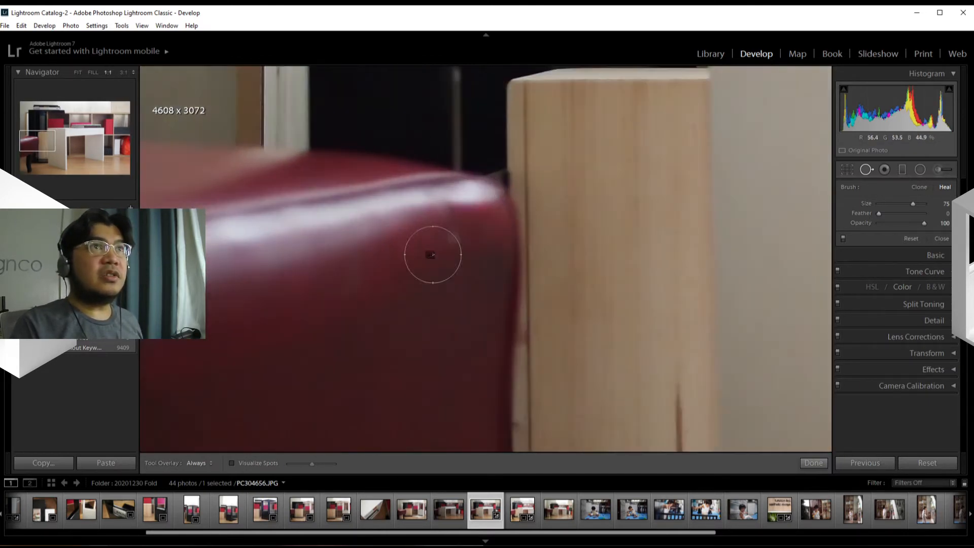
{"action": "scroll", "coordinate": [454, 239], "scroll_direction": "down", "scroll_amount": 1}
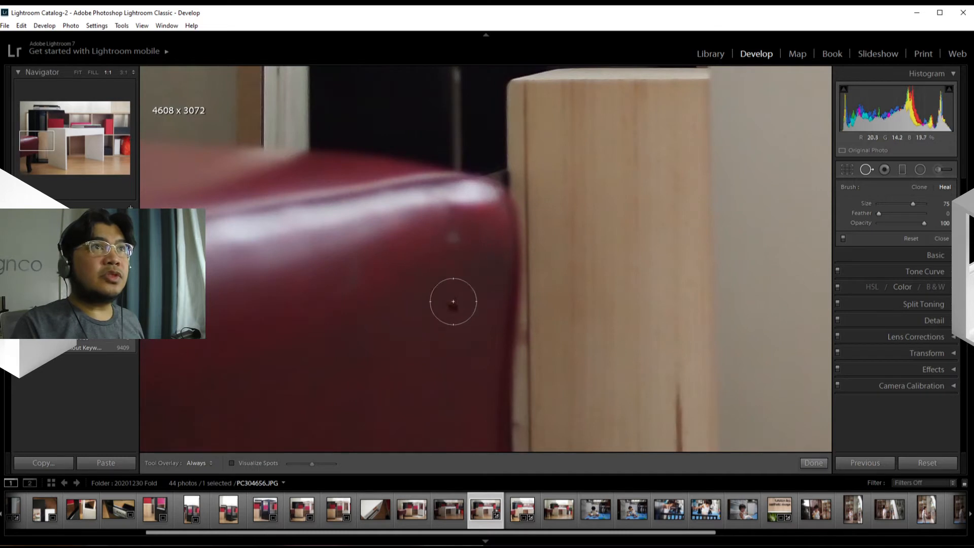
{"action": "scroll", "coordinate": [451, 243], "scroll_direction": "down", "scroll_amount": 1}
{"action": "scroll", "coordinate": [451, 240], "scroll_direction": "down", "scroll_amount": 5}
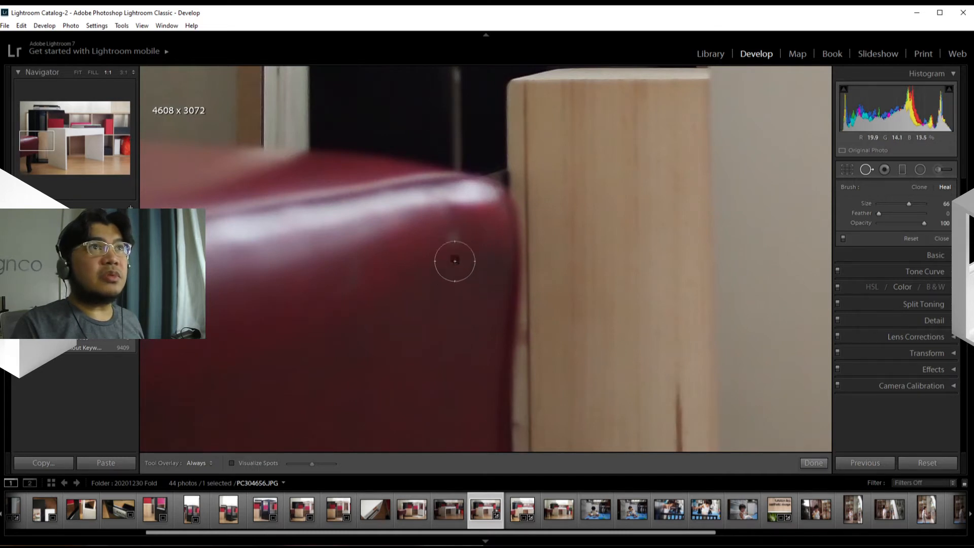
{"action": "scroll", "coordinate": [454, 240], "scroll_direction": "down", "scroll_amount": 2}
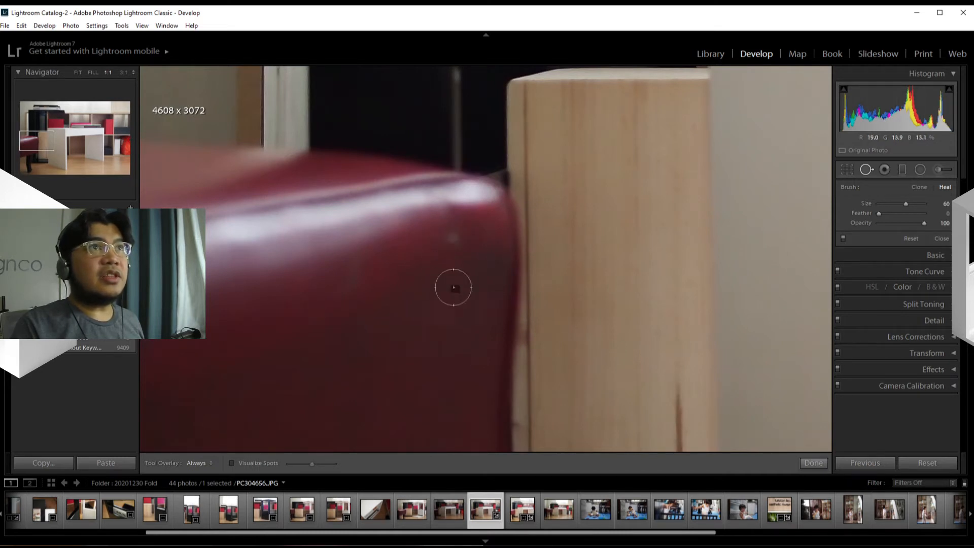
{"action": "left_click", "coordinate": [453, 240]}
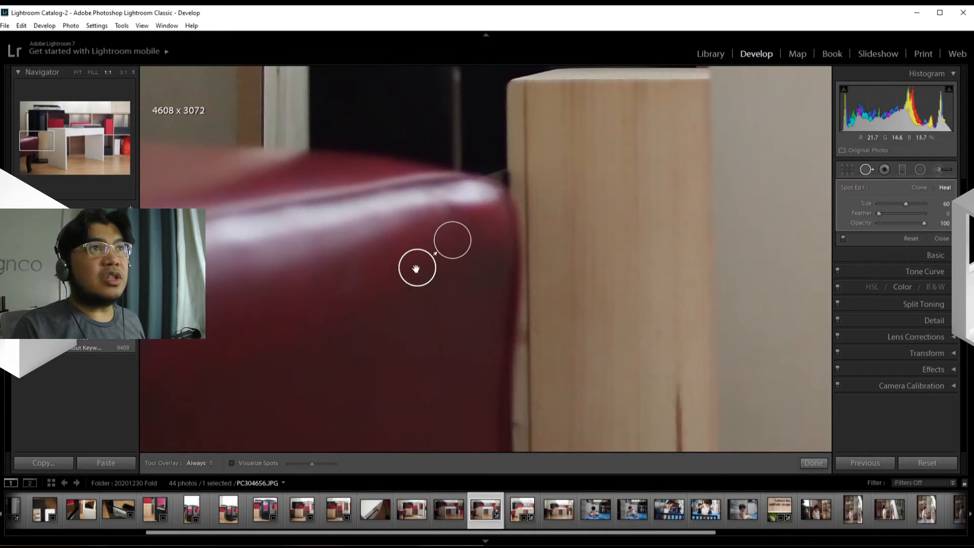
Move the healing source to a clean leather area lower on the red chair and finish the spot removal.
{"action": "mouse_move", "coordinate": [416, 269]}
{"action": "left_mouse_down"}
{"action": "mouse_move", "coordinate": [185, 276]}
{"action": "mouse_move", "coordinate": [167, 337]}
{"action": "mouse_move", "coordinate": [214, 355]}
{"action": "mouse_move", "coordinate": [278, 321]}
{"action": "mouse_move", "coordinate": [406, 339]}
{"action": "mouse_move", "coordinate": [270, 319]}
{"action": "mouse_move", "coordinate": [229, 274]}
{"action": "mouse_move", "coordinate": [215, 309]}
{"action": "mouse_move", "coordinate": [373, 267]}
{"action": "left_mouse_up"}
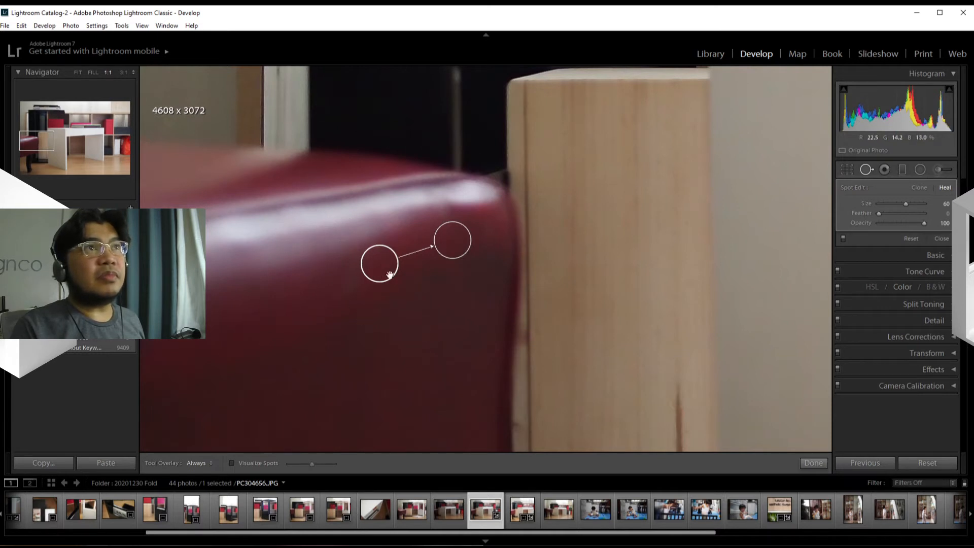
{"action": "mouse_move", "coordinate": [386, 273]}
{"action": "left_mouse_down"}
{"action": "mouse_move", "coordinate": [440, 285]}
{"action": "mouse_move", "coordinate": [478, 279]}
{"action": "mouse_move", "coordinate": [385, 361]}
{"action": "mouse_move", "coordinate": [317, 365]}
{"action": "left_mouse_up"}
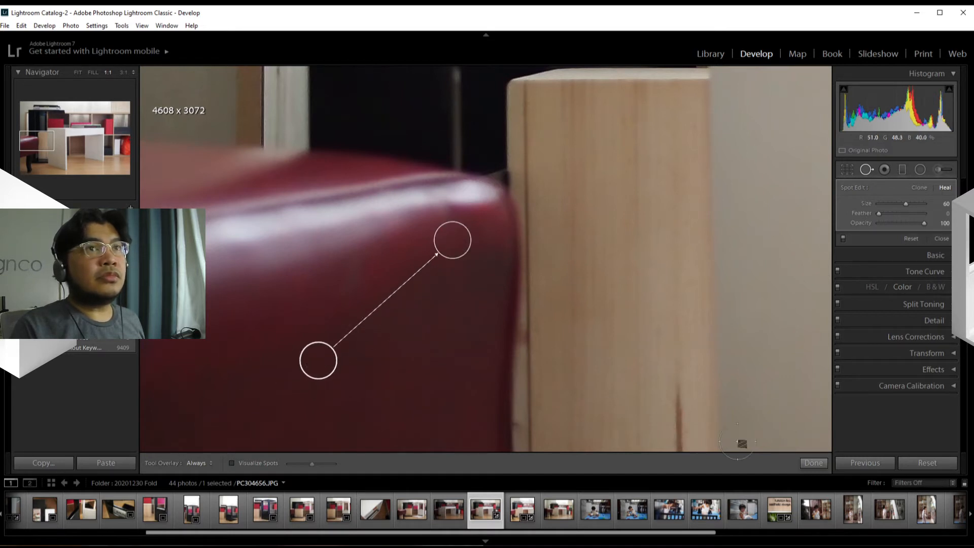
{"action": "left_click", "coordinate": [814, 462]}
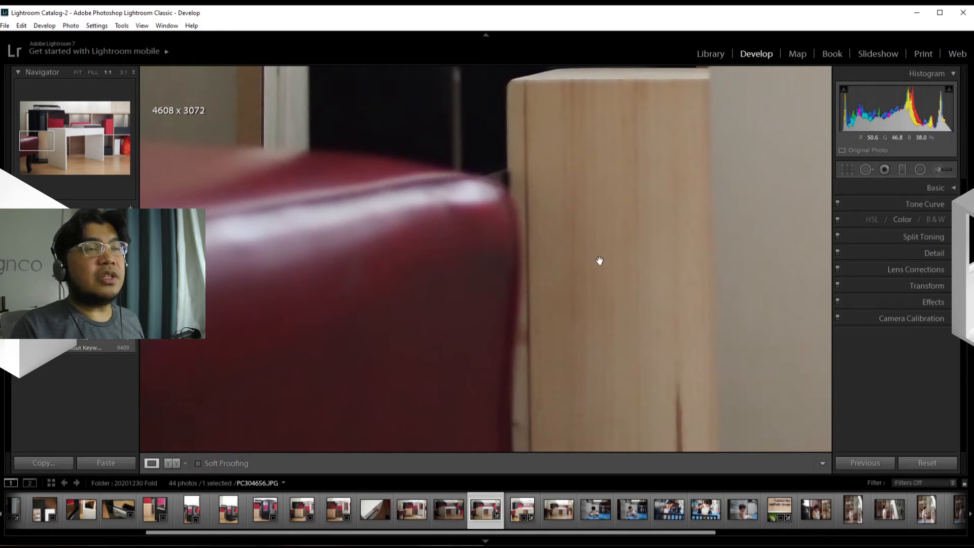
Reactivate Spot Removal in Heal mode and heal the wood knot on the upper-right cabinet panel with size 69.
{"action": "left_click", "coordinate": [615, 236]}
{"action": "left_click", "coordinate": [691, 109]}
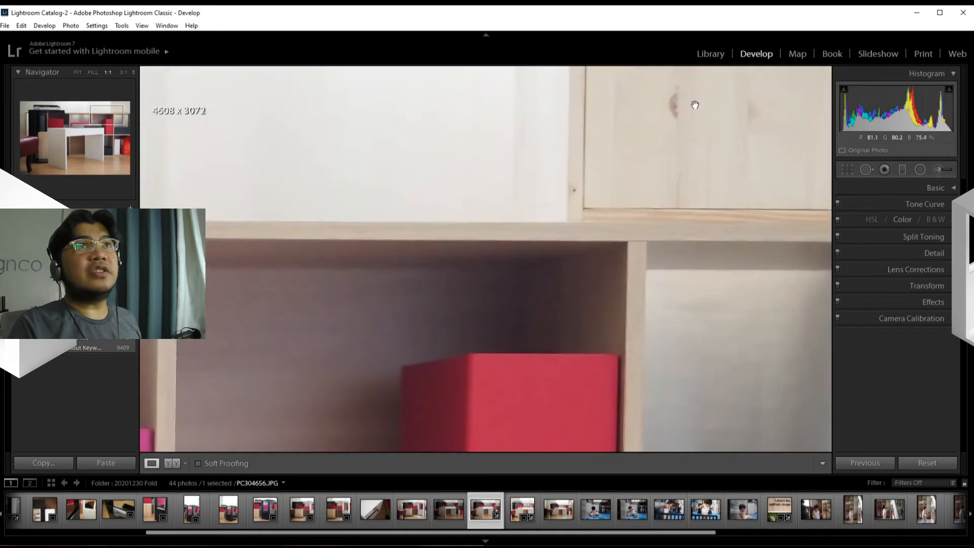
{"action": "left_click_drag", "start_coordinate": [677, 106], "coordinate": [543, 261]}
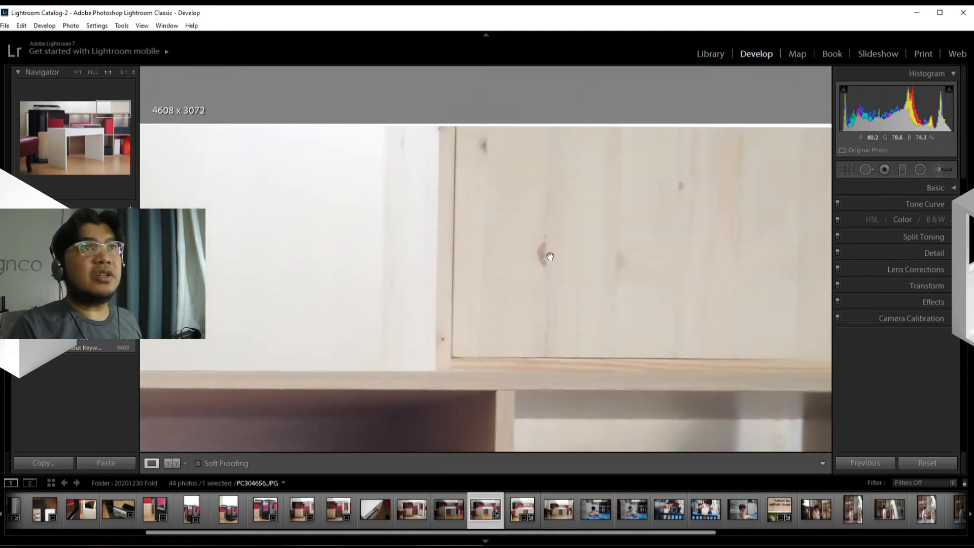
{"action": "left_click", "coordinate": [863, 170]}
{"action": "scroll", "coordinate": [542, 252], "scroll_direction": "up", "scroll_amount": 5}
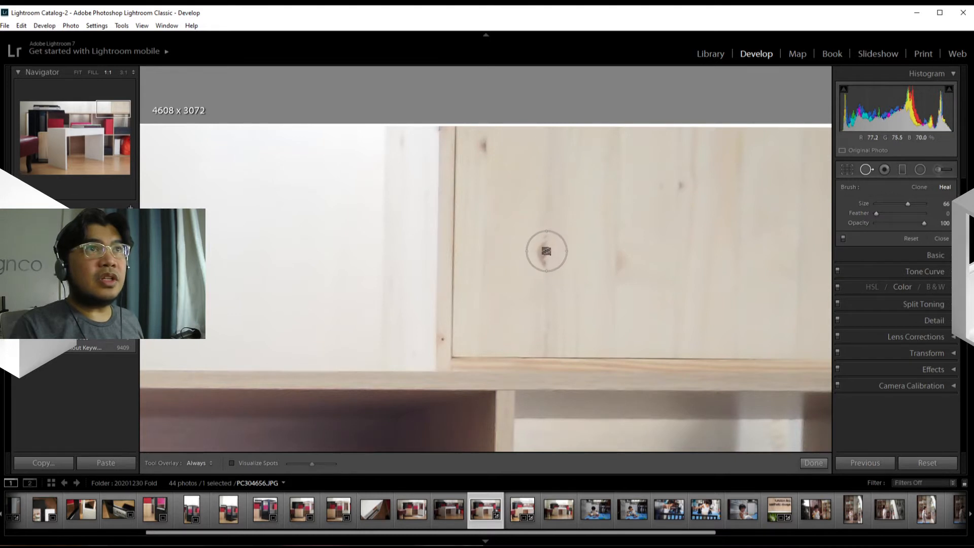
{"action": "left_click", "coordinate": [545, 251]}
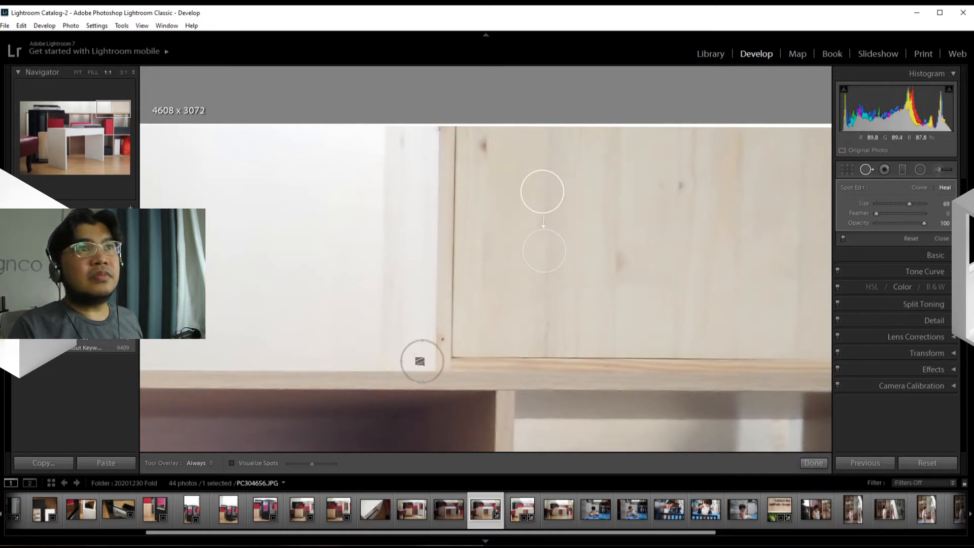
Delete the healing spots on the red chair and the upper cabinet panel in the full photo view.
{"action": "key", "text": "z"}
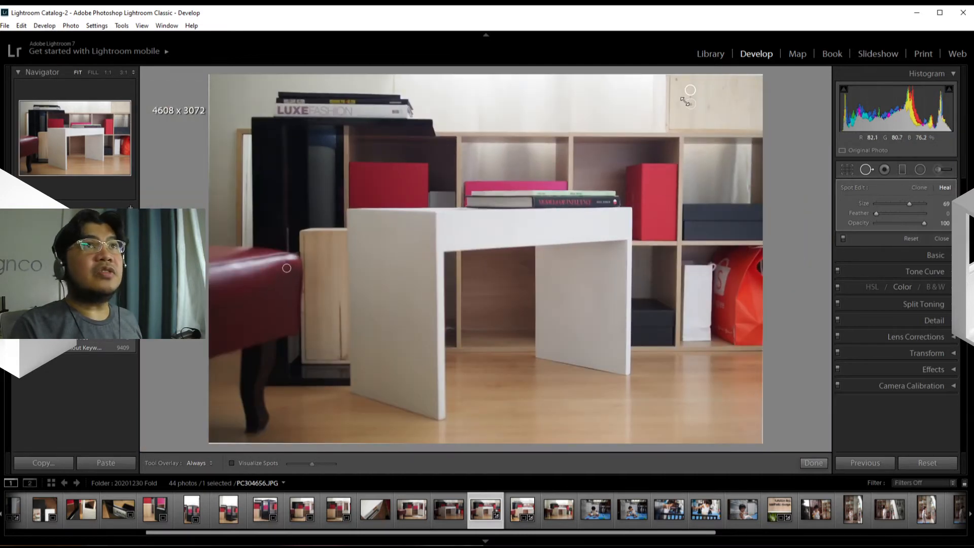
{"action": "left_click", "coordinate": [287, 268]}
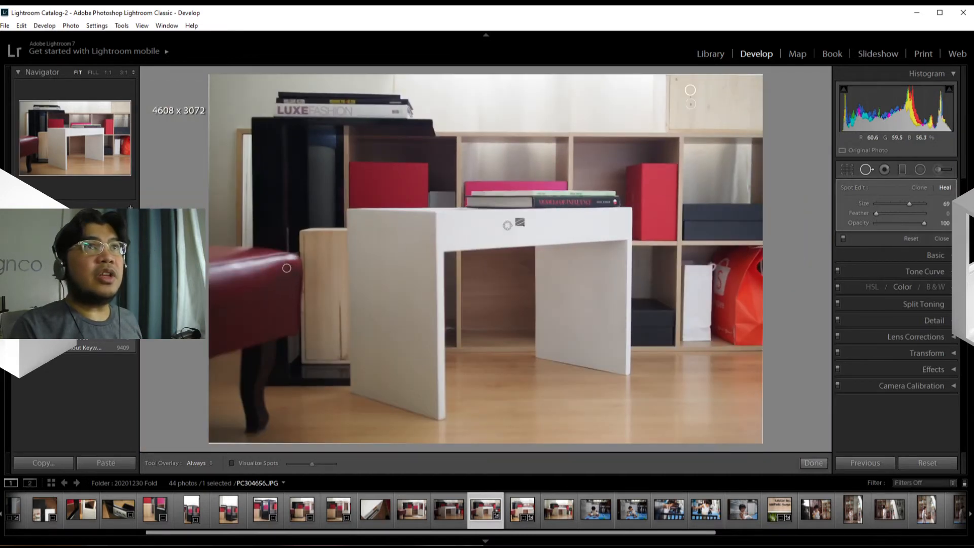
{"action": "left_click_drag", "start_coordinate": [290, 272], "coordinate": [289, 271]}
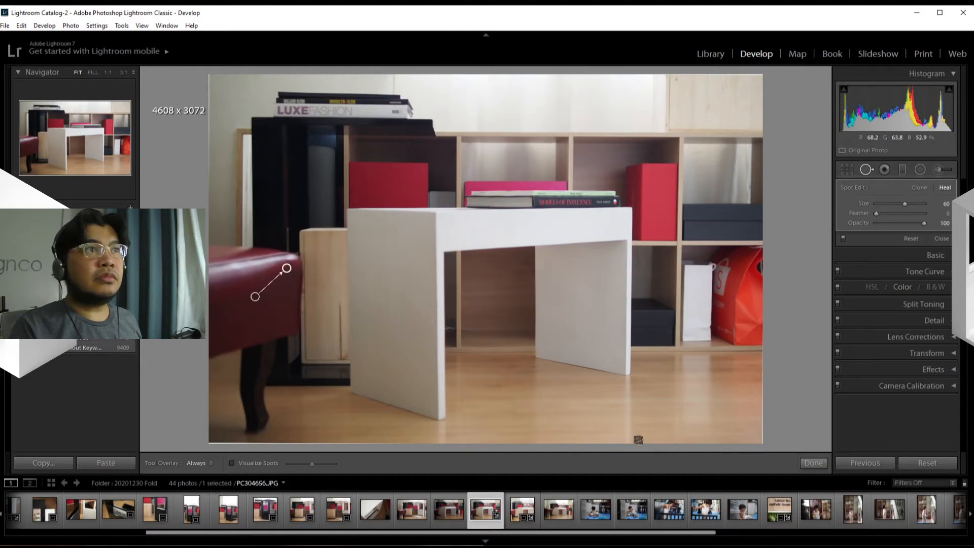
{"action": "key", "text": "Delete"}
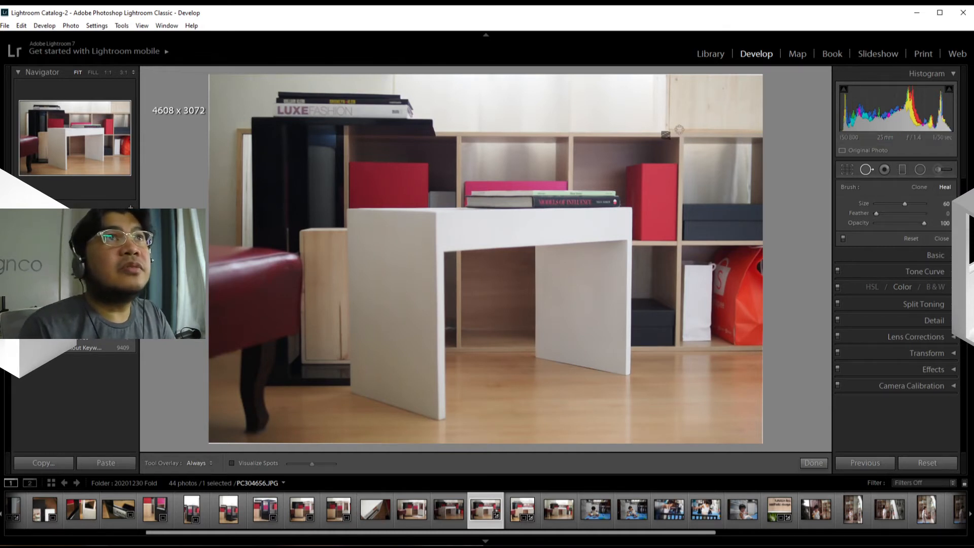
{"action": "left_click", "coordinate": [691, 104]}
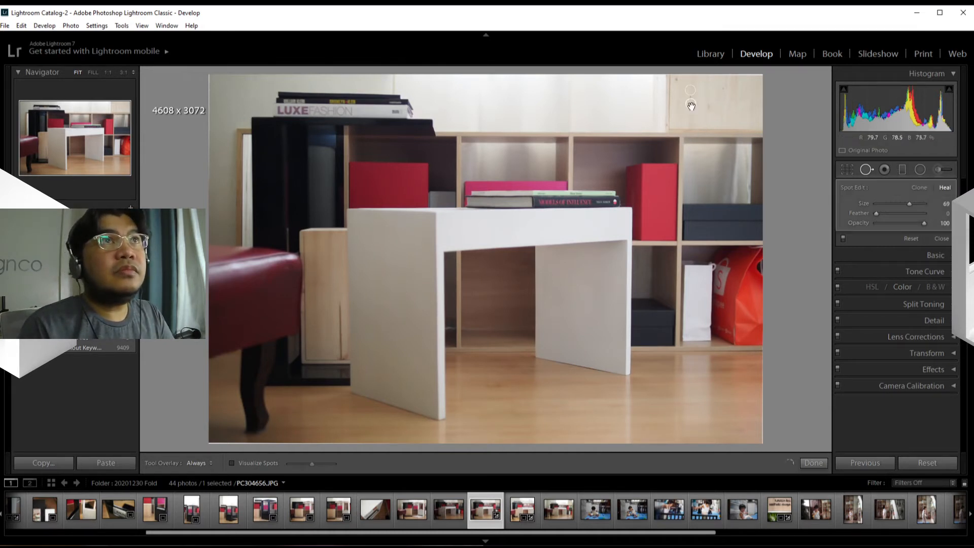
{"action": "key", "text": "Delete"}
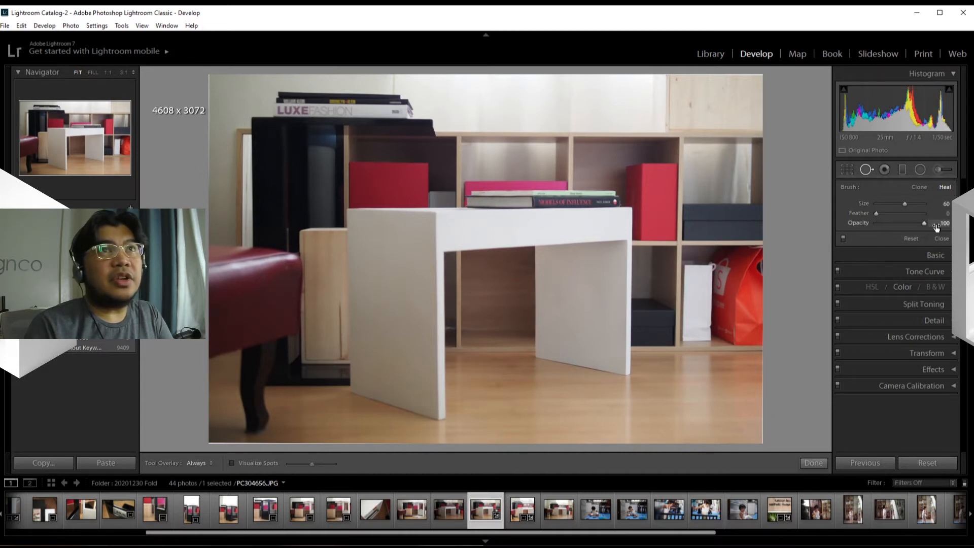
View the Red Eye Correction options, and draw a Graduated Filter down the photo with its center low between the desk legs.
{"action": "left_click", "coordinate": [886, 170]}
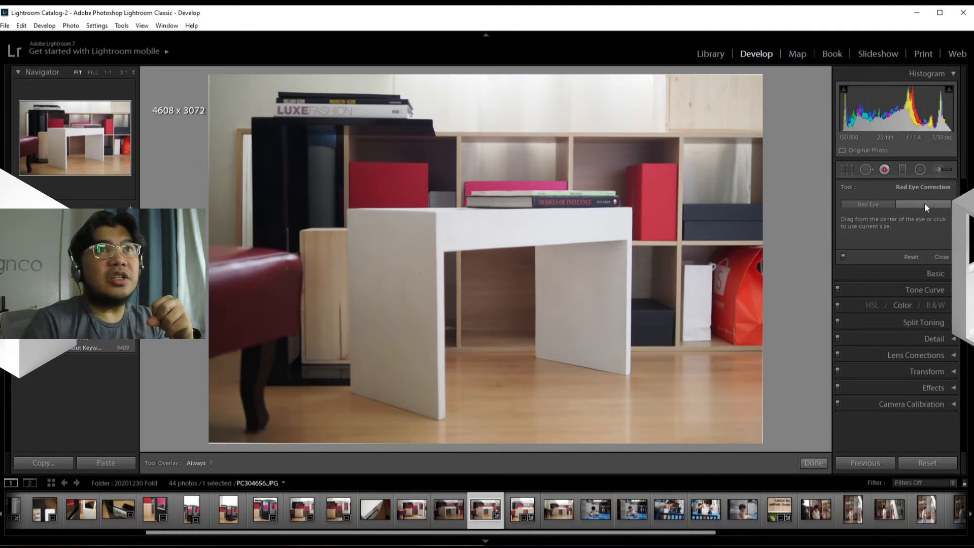
{"action": "left_click", "coordinate": [903, 171]}
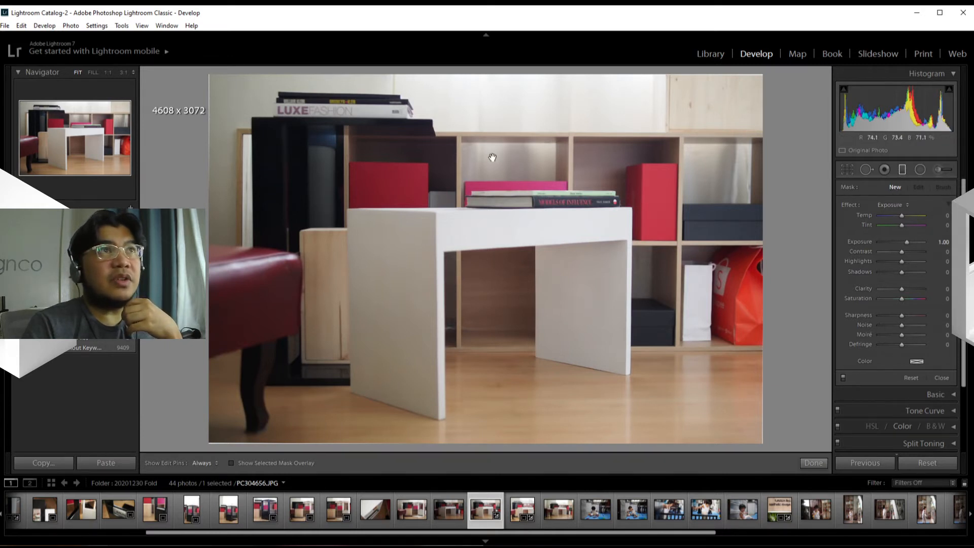
{"action": "left_click_drag", "start_coordinate": [492, 158], "coordinate": [489, 436]}
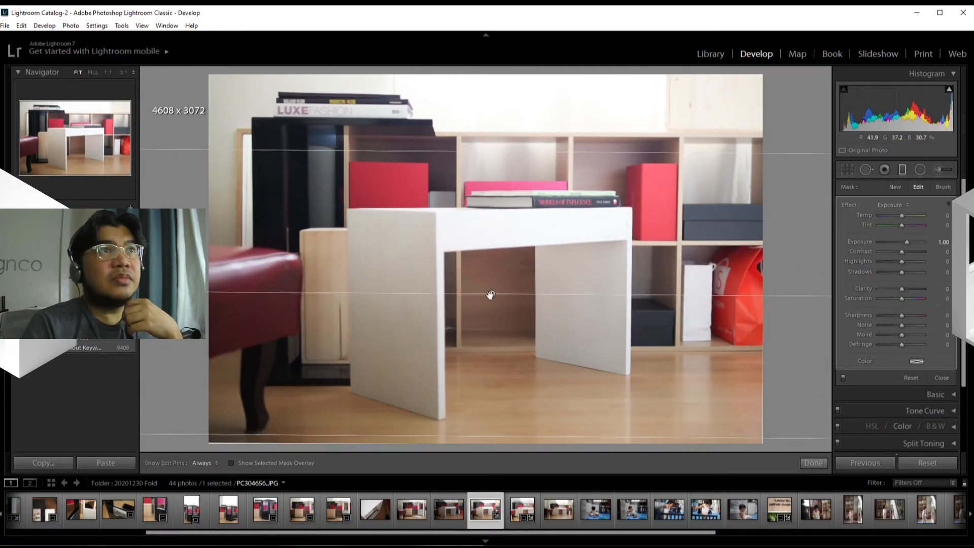
{"action": "left_click_drag", "start_coordinate": [490, 295], "coordinate": [491, 221]}
{"action": "left_click_drag", "start_coordinate": [489, 252], "coordinate": [494, 332]}
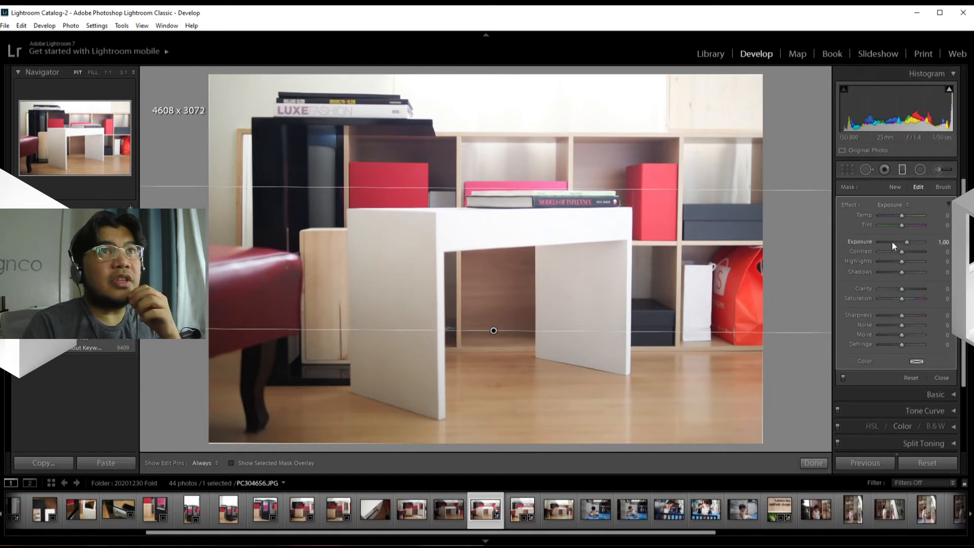
Switch the graduated filter's effect preset to Highlights and set its Highlights value to 0.
{"action": "left_click", "coordinate": [899, 207]}
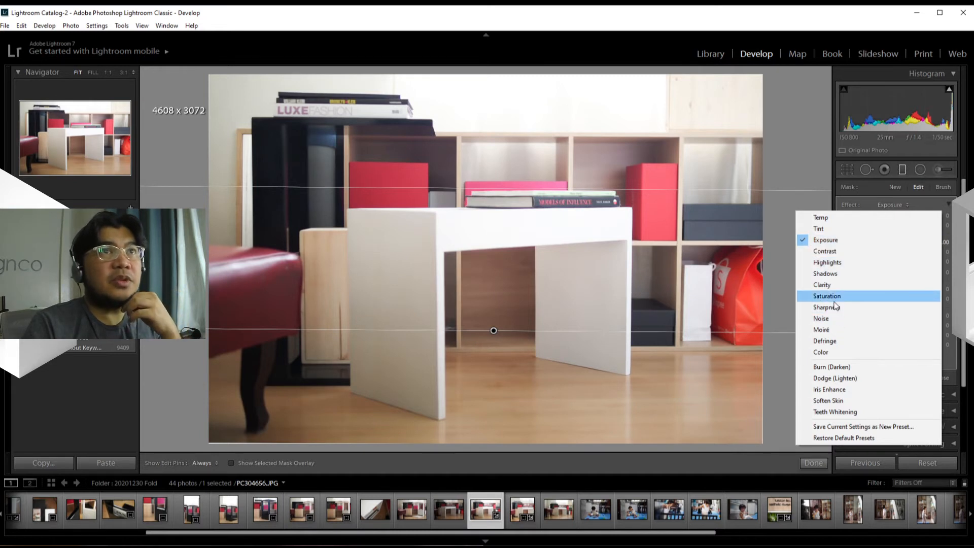
{"action": "left_click", "coordinate": [832, 262]}
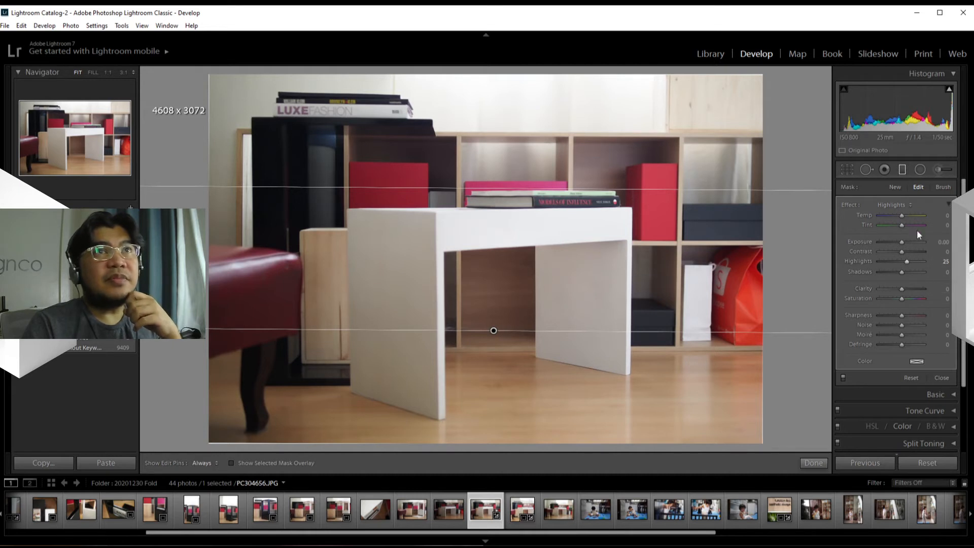
{"action": "left_click", "coordinate": [896, 203]}
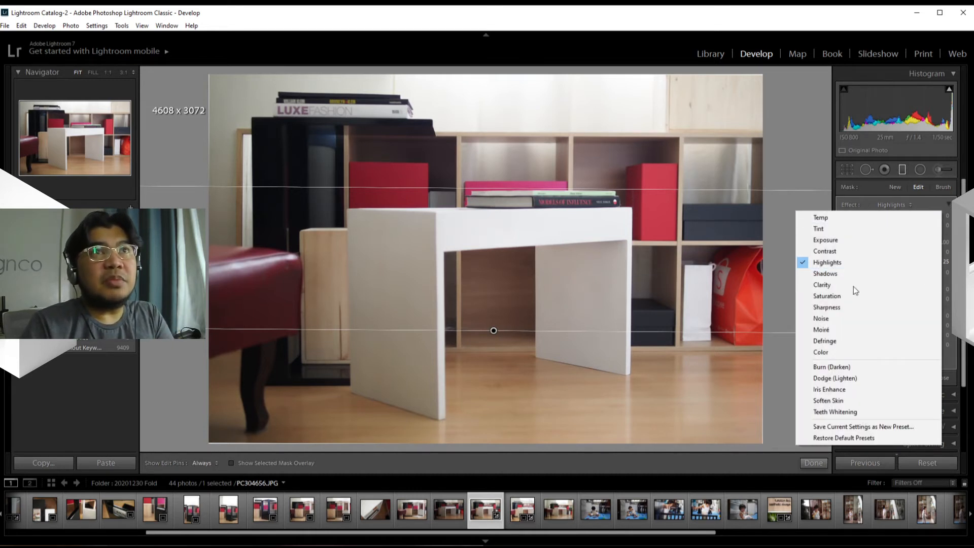
{"action": "key", "text": "Escape"}
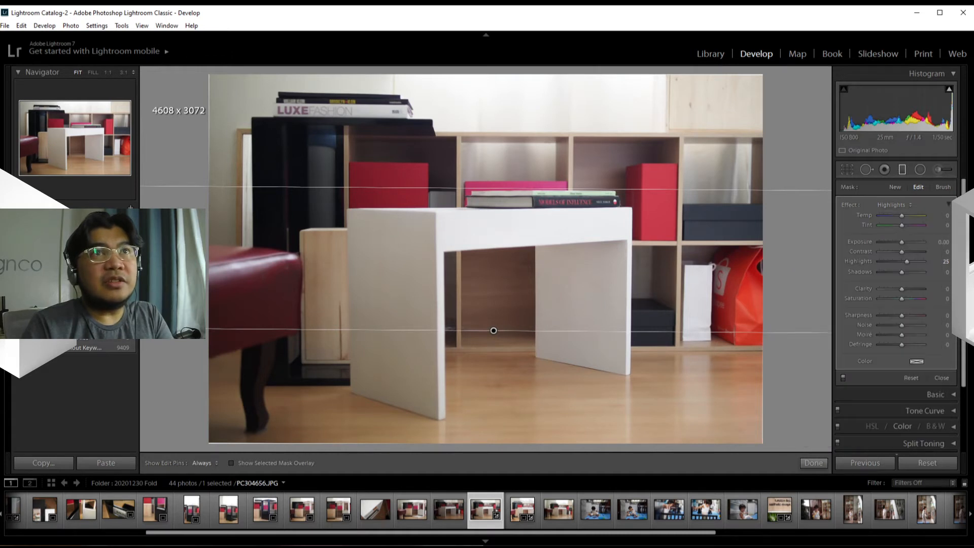
{"action": "left_click", "coordinate": [945, 262]}
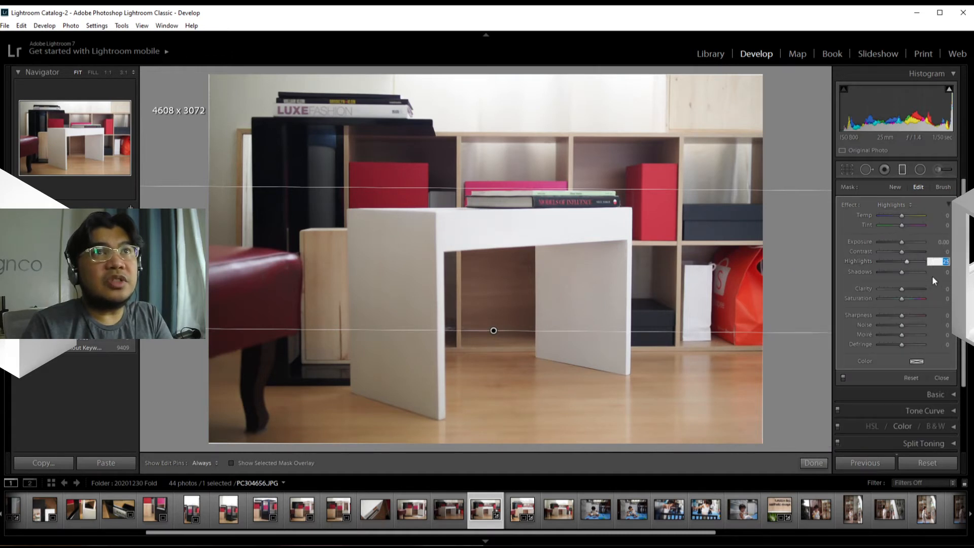
{"action": "type", "text": "0"}
{"action": "key", "text": "Return"}
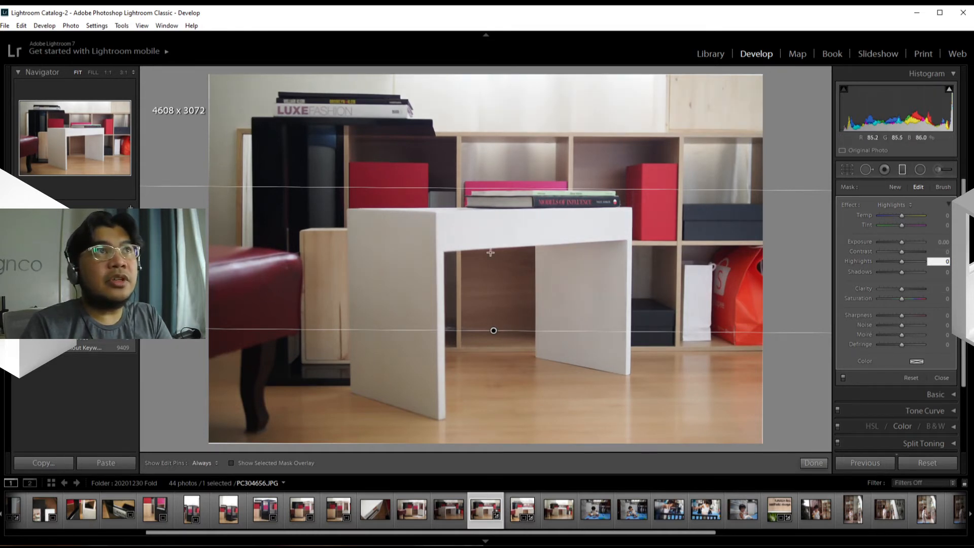
Set the graduated filter's Temp to -20, Exposure to 0.60, Contrast to 31, and Shadows to -17.
{"action": "left_click", "coordinate": [899, 216]}
{"action": "left_click_drag", "start_coordinate": [897, 215], "coordinate": [895, 216]}
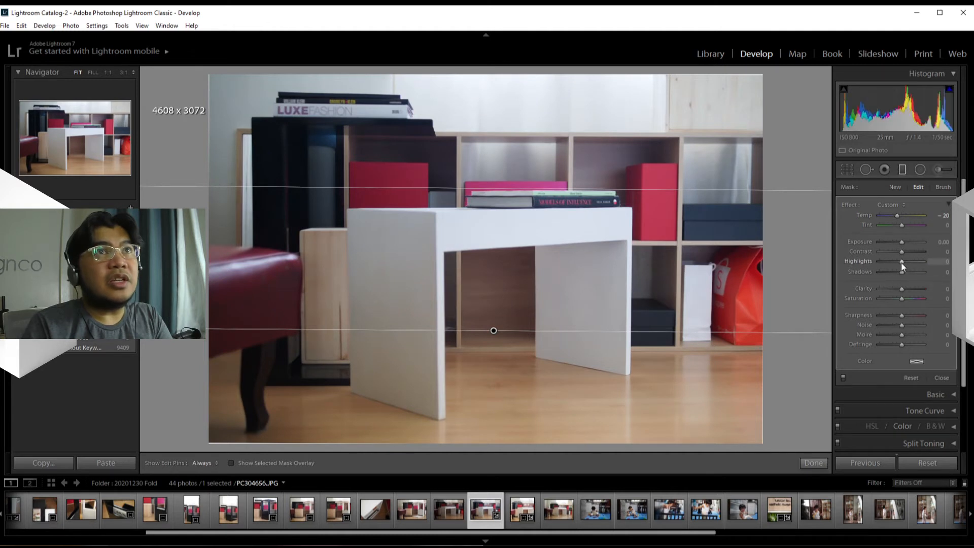
{"action": "left_click_drag", "start_coordinate": [901, 242], "coordinate": [902, 242]}
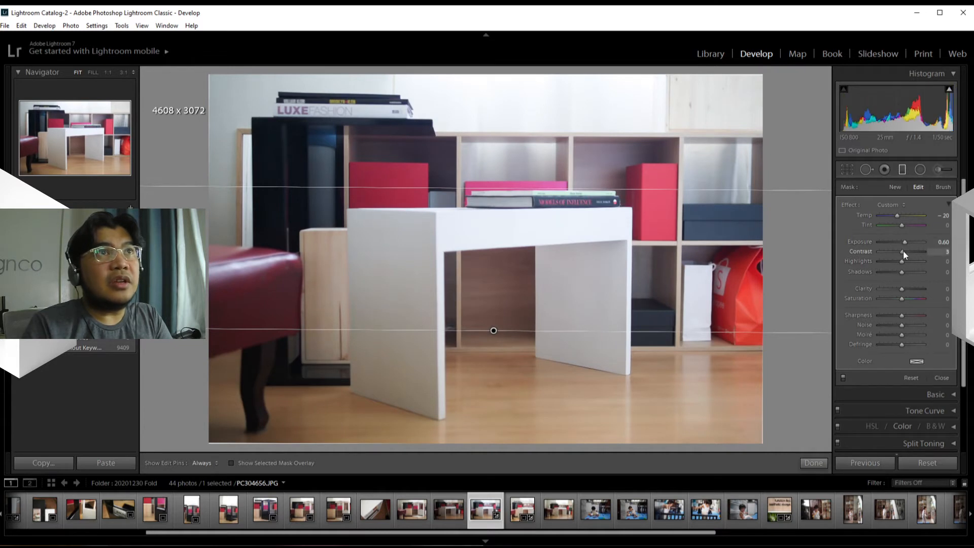
{"action": "left_click_drag", "start_coordinate": [904, 251], "coordinate": [909, 251]}
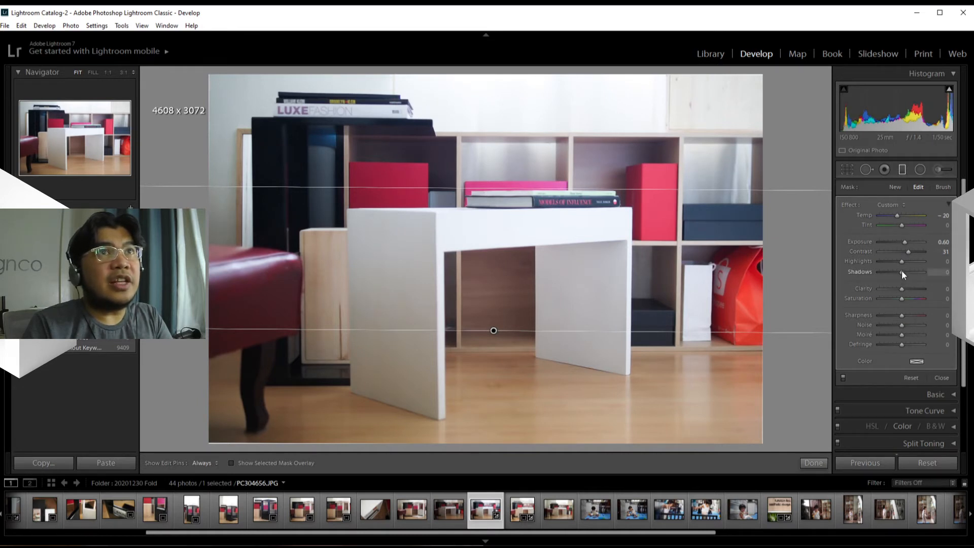
{"action": "mouse_move", "coordinate": [903, 270]}
{"action": "left_mouse_down"}
{"action": "mouse_move", "coordinate": [890, 273]}
{"action": "mouse_move", "coordinate": [929, 281]}
{"action": "mouse_move", "coordinate": [897, 273]}
{"action": "left_mouse_up"}
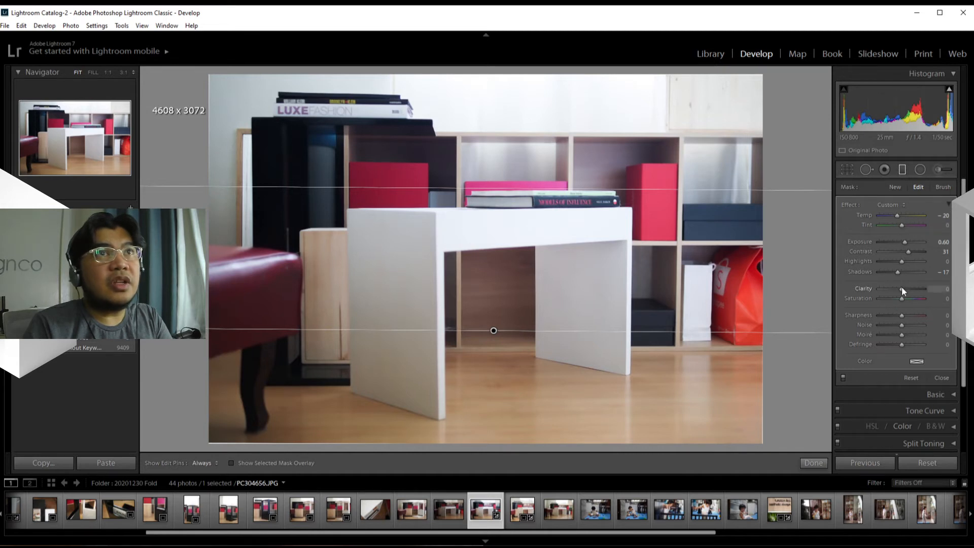
Set the graduated filter's Clarity to 15 and Saturation to -100.
{"action": "left_click_drag", "start_coordinate": [903, 288], "coordinate": [905, 287]}
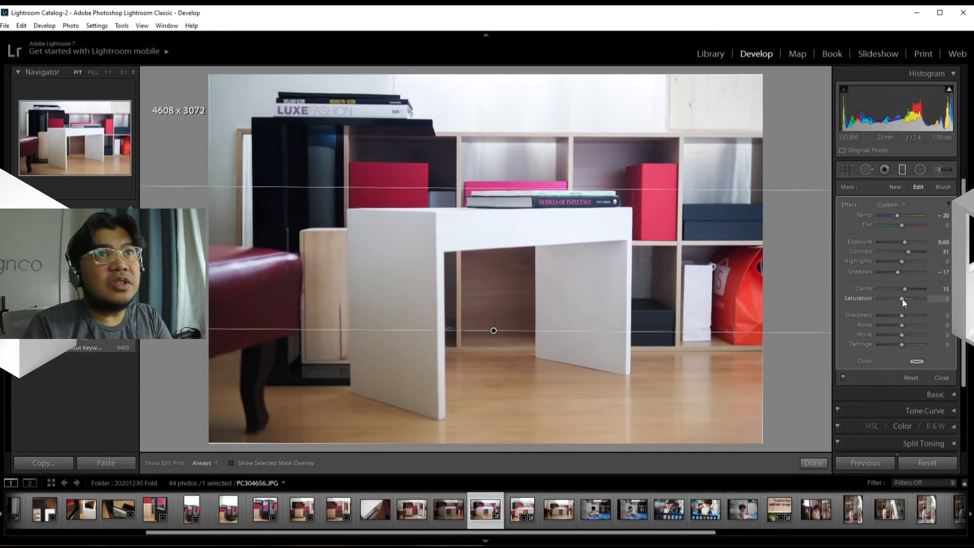
{"action": "left_click_drag", "start_coordinate": [902, 299], "coordinate": [858, 300]}
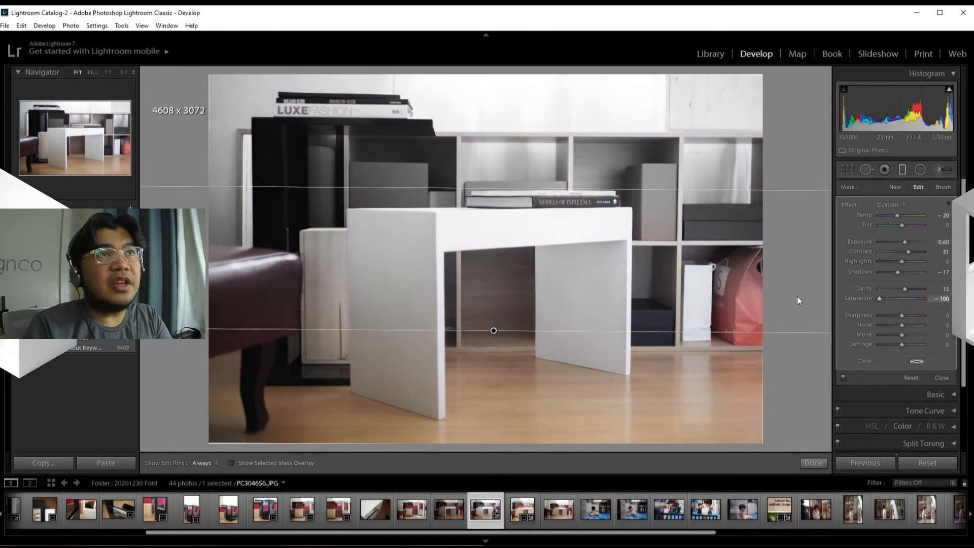
Reposition the graduated filter over the desk, adjusting its gradient boundary up toward the wall, and delete the filter.
{"action": "left_click_drag", "start_coordinate": [494, 329], "coordinate": [507, 355]}
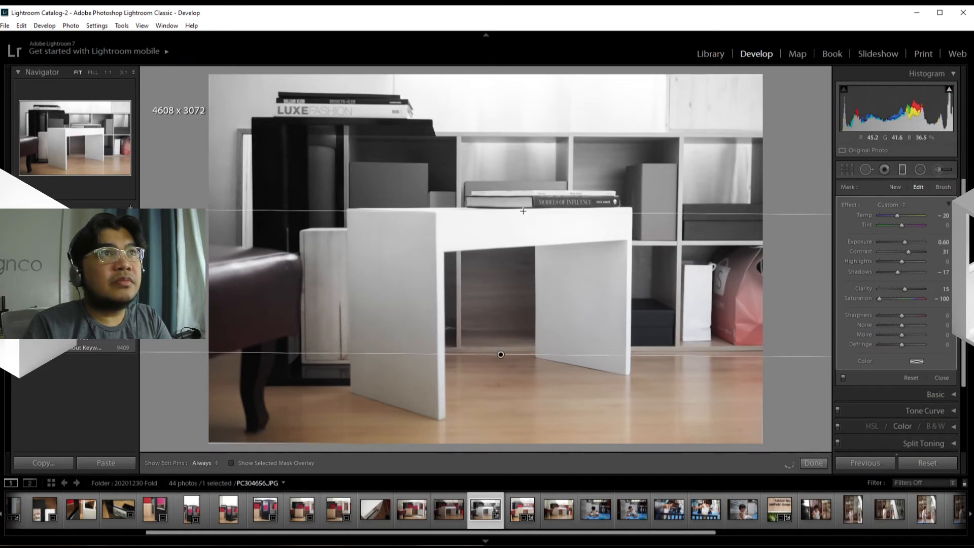
{"action": "left_click_drag", "start_coordinate": [523, 211], "coordinate": [523, 102]}
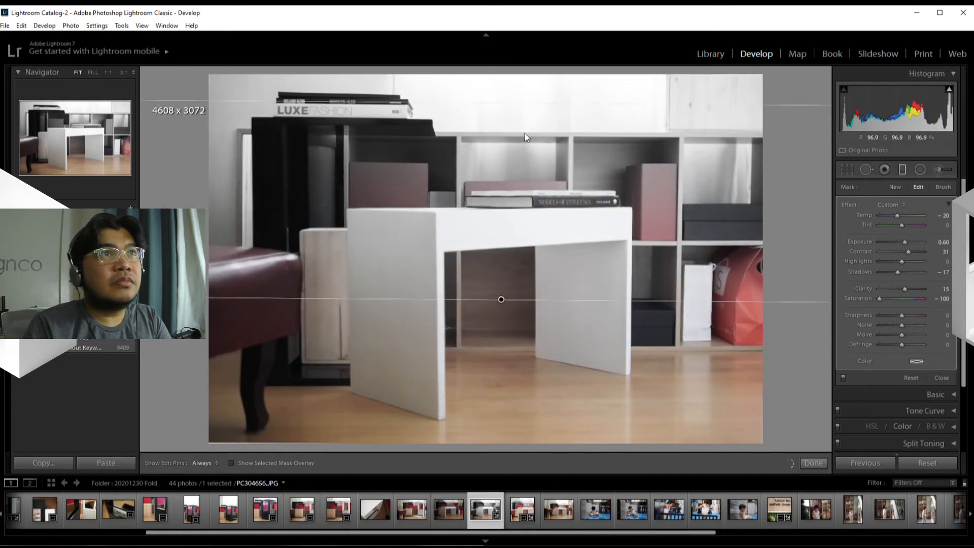
{"action": "left_click_drag", "start_coordinate": [502, 300], "coordinate": [501, 369]}
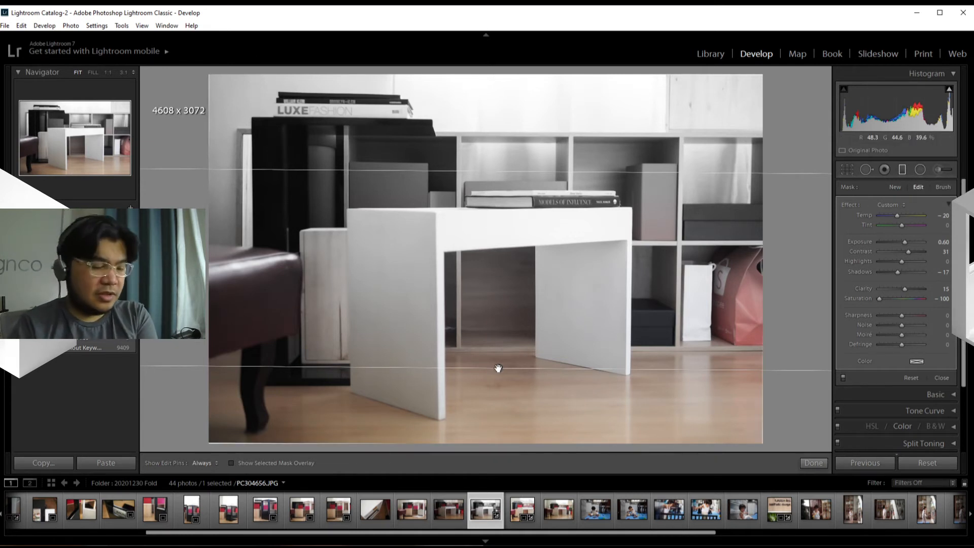
{"action": "key", "text": "Delete"}
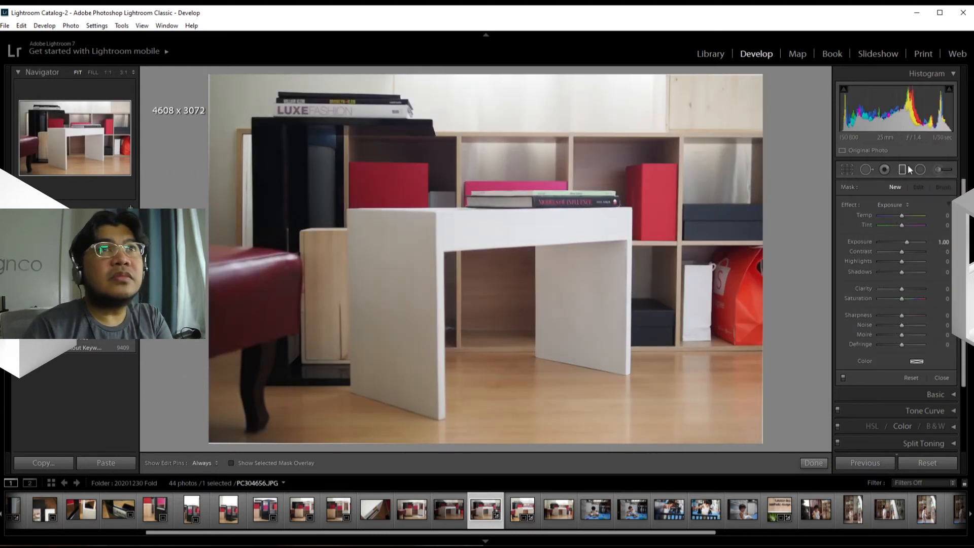
Draw a Radial Filter with Exposure 1.00 as a circle around the desk, centered in the opening beneath its top.
{"action": "left_click", "coordinate": [921, 170]}
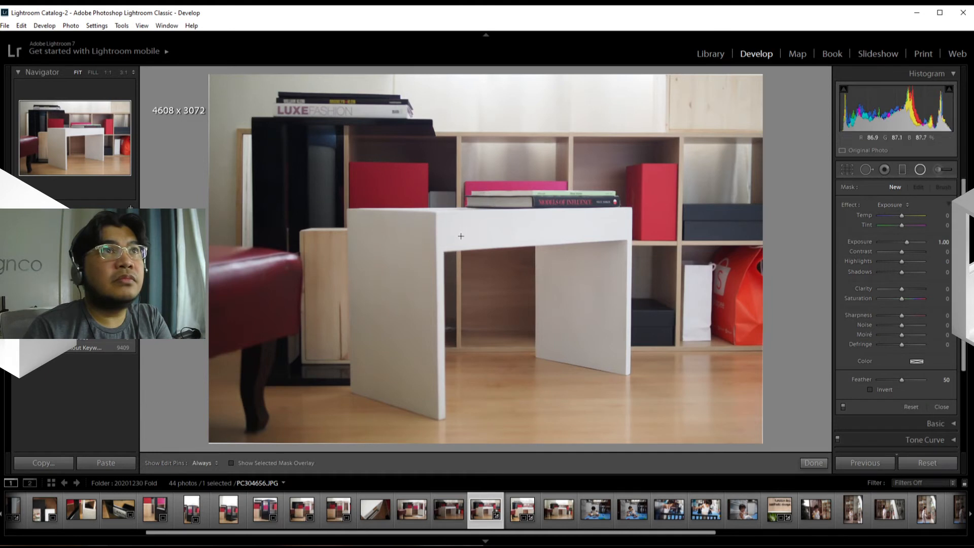
{"action": "left_click_drag", "start_coordinate": [337, 168], "coordinate": [510, 308]}
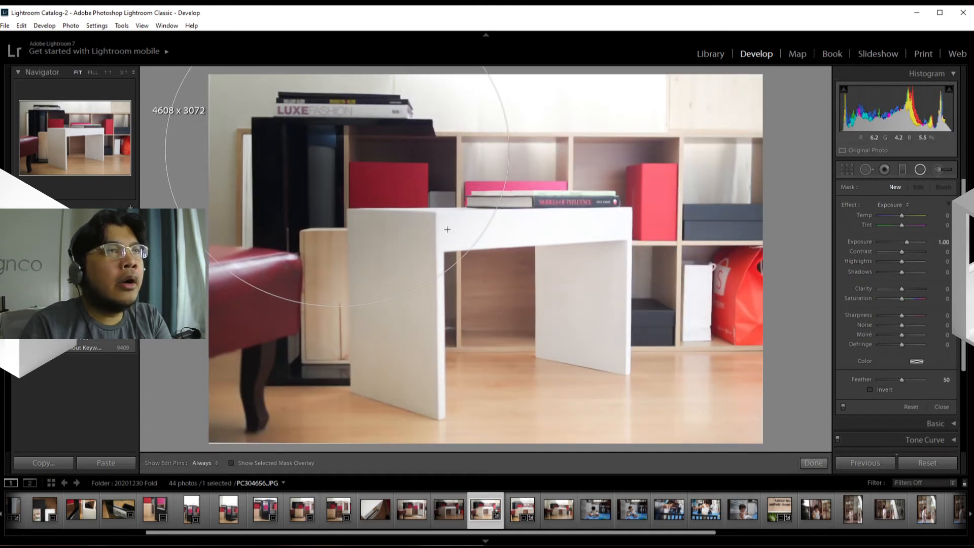
{"action": "left_click_drag", "start_coordinate": [360, 171], "coordinate": [511, 274]}
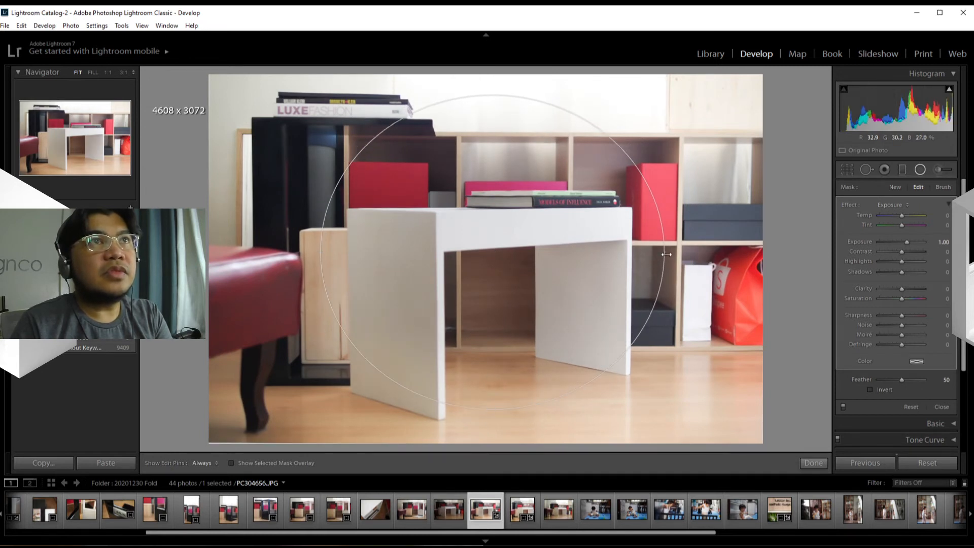
Resize and shift the radial filter's ellipse so it covers most of the photo around the desk, and delete it.
{"action": "left_click_drag", "start_coordinate": [666, 254], "coordinate": [764, 253]}
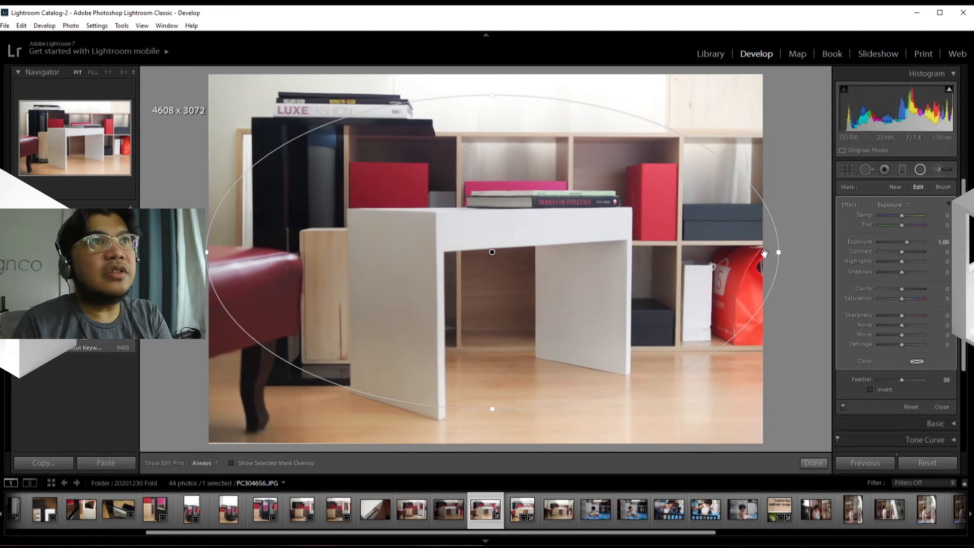
{"action": "left_click_drag", "start_coordinate": [493, 411], "coordinate": [492, 444]}
{"action": "left_click_drag", "start_coordinate": [508, 177], "coordinate": [505, 187]}
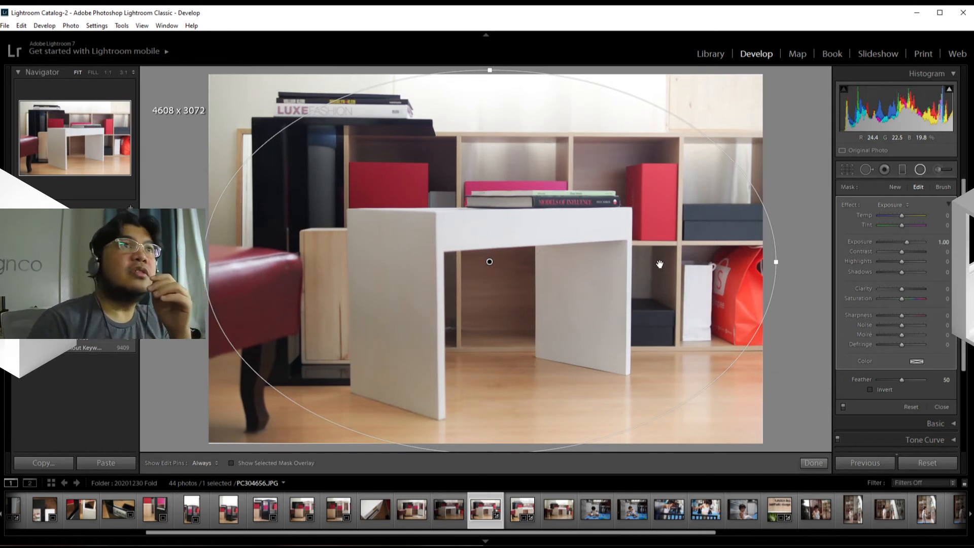
{"action": "left_click_drag", "start_coordinate": [206, 261], "coordinate": [234, 262]}
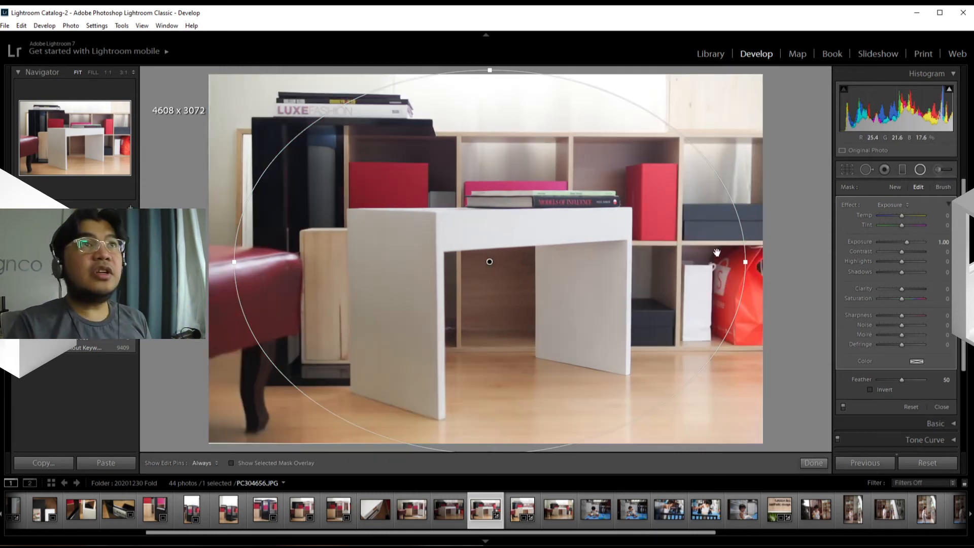
{"action": "key", "text": "Delete"}
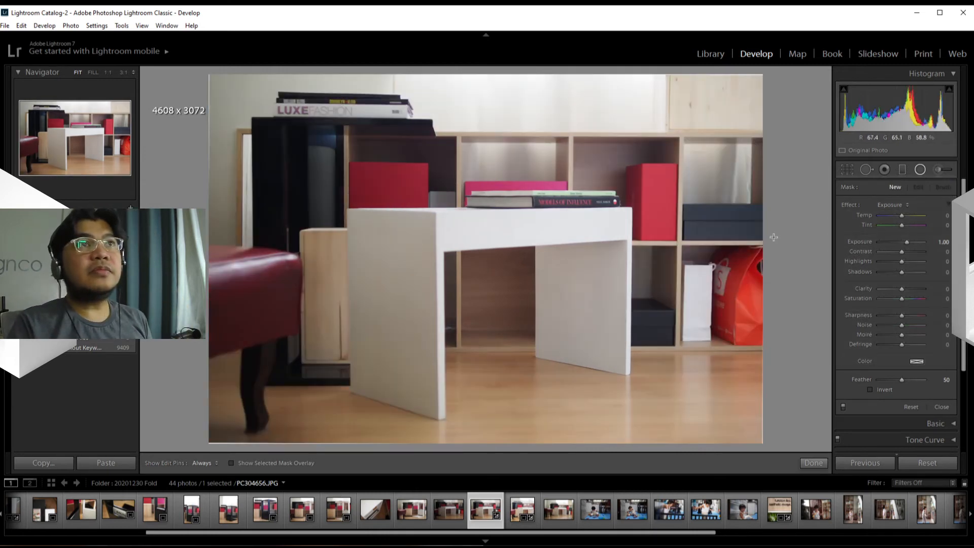
Paint an Adjustment Brush stroke down the door line of the wooden cabinet beside the desk.
{"action": "left_click", "coordinate": [939, 172]}
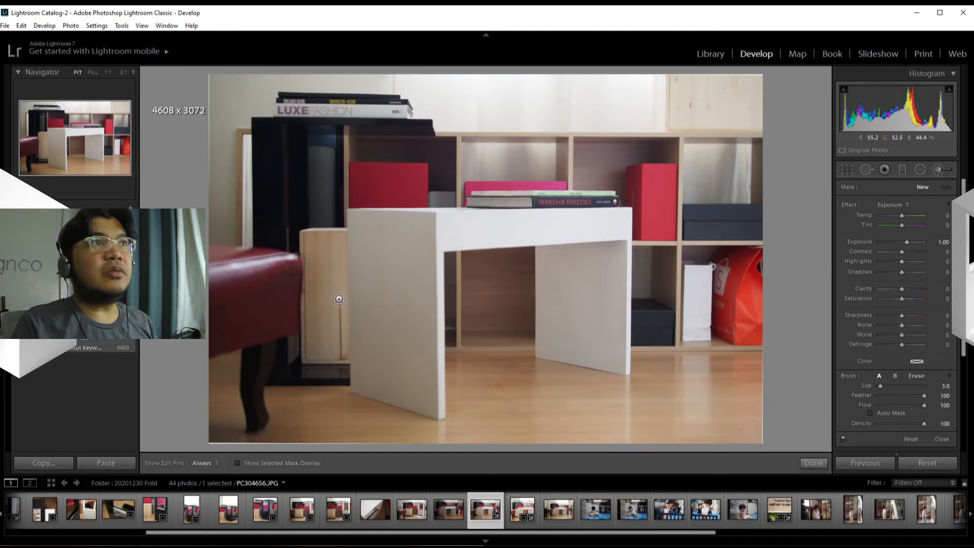
{"action": "key", "text": "h"}
{"action": "left_click_drag", "start_coordinate": [339, 317], "coordinate": [343, 359]}
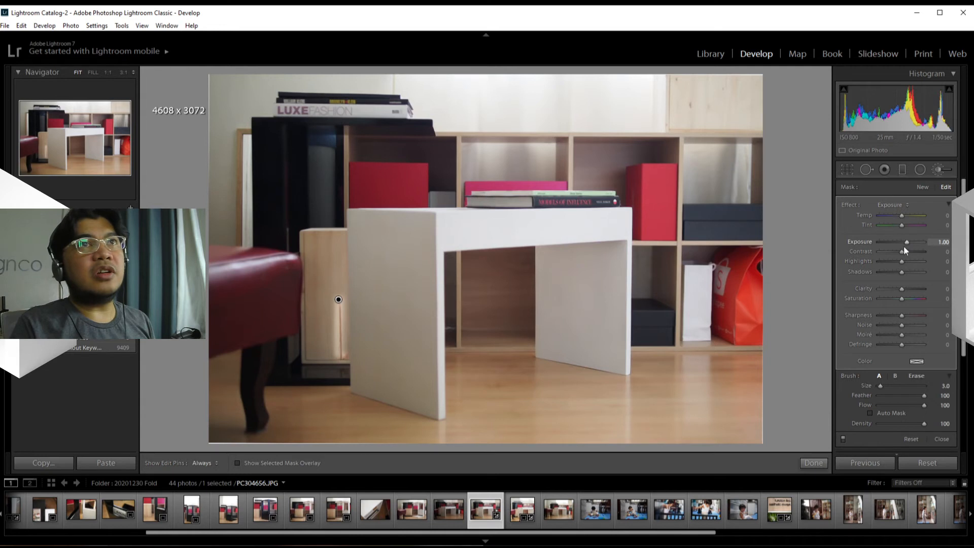
Set the brush adjustment's Exposure to 0 and Saturation to -100.
{"action": "left_click_drag", "start_coordinate": [906, 239], "coordinate": [903, 239]}
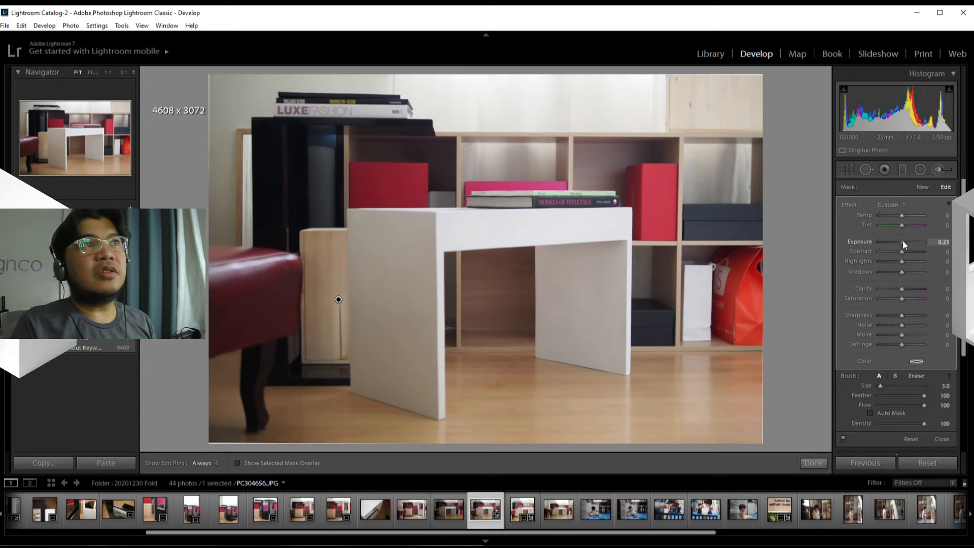
{"action": "left_click", "coordinate": [940, 242]}
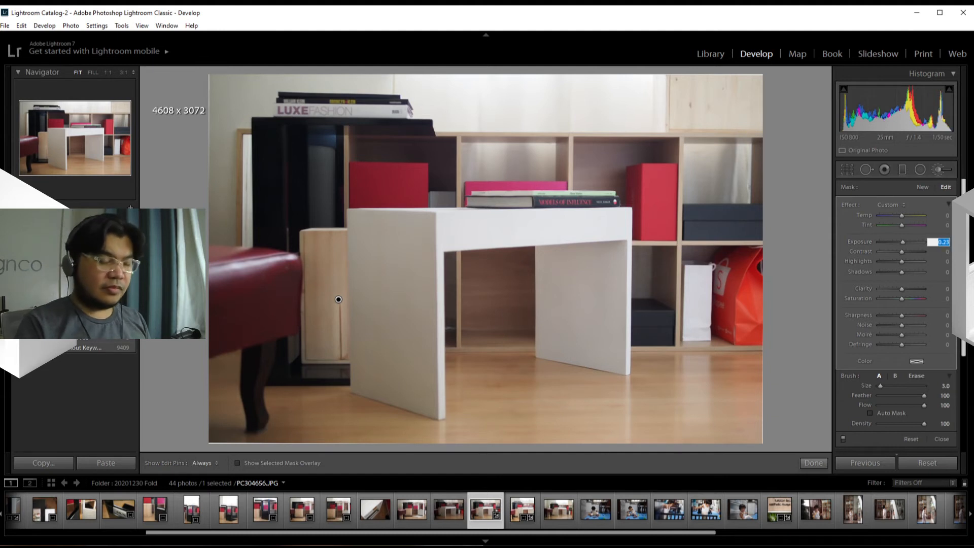
{"action": "type", "text": "0"}
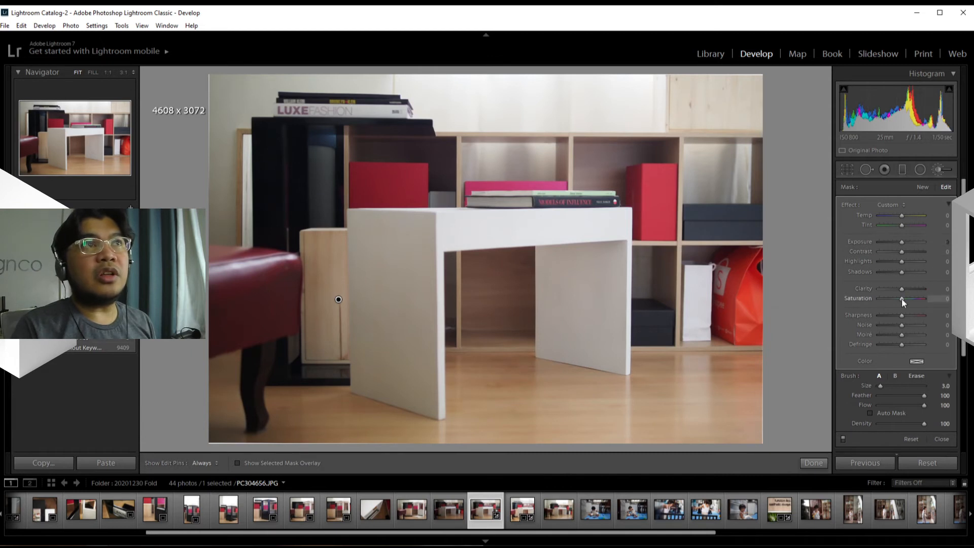
{"action": "left_click_drag", "start_coordinate": [902, 300], "coordinate": [849, 300]}
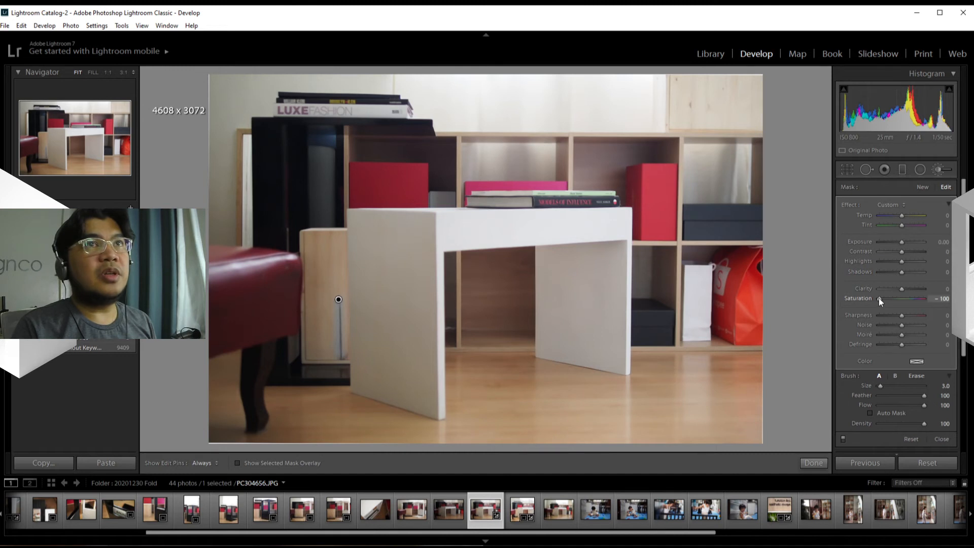
{"action": "left_click_drag", "start_coordinate": [879, 299], "coordinate": [821, 297]}
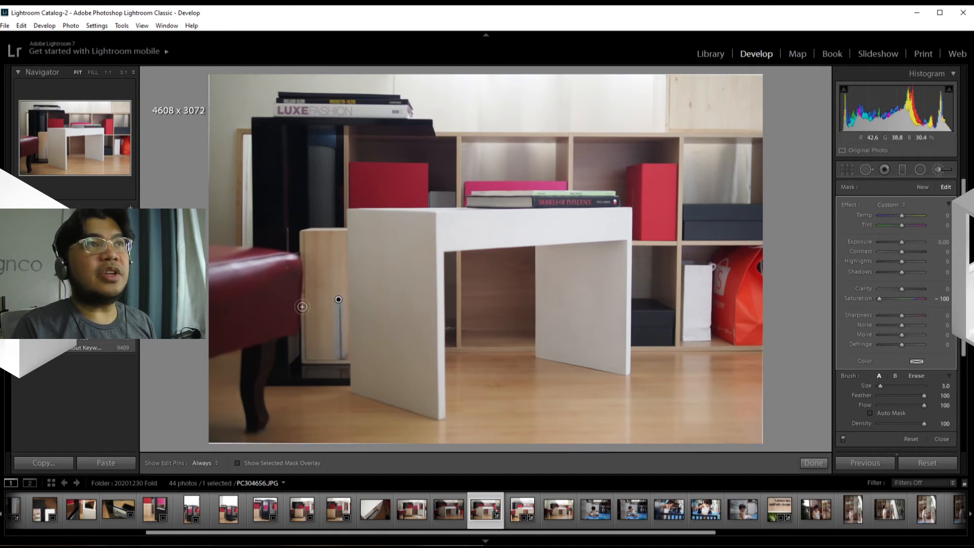
Paint the desaturation over the whole wooden cabinet, and erase the spill from the desk's adjacent side panel.
{"action": "mouse_move", "coordinate": [338, 359]}
{"action": "left_mouse_down"}
{"action": "mouse_move", "coordinate": [305, 358]}
{"action": "mouse_move", "coordinate": [303, 250]}
{"action": "mouse_move", "coordinate": [303, 233]}
{"action": "mouse_move", "coordinate": [337, 233]}
{"action": "left_mouse_up"}
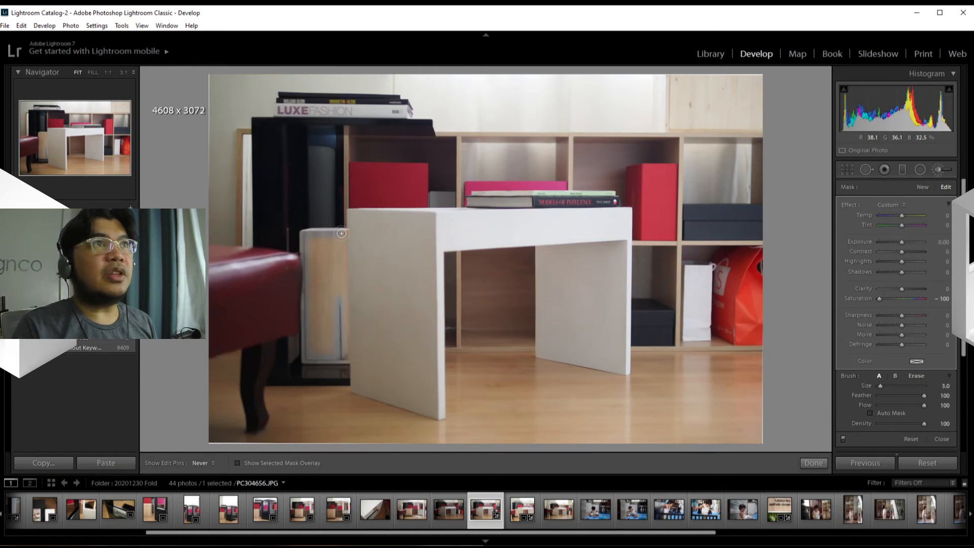
{"action": "mouse_move", "coordinate": [340, 305]}
{"action": "left_mouse_down"}
{"action": "mouse_move", "coordinate": [347, 358]}
{"action": "mouse_move", "coordinate": [344, 231]}
{"action": "mouse_move", "coordinate": [318, 333]}
{"action": "mouse_move", "coordinate": [338, 266]}
{"action": "mouse_move", "coordinate": [328, 345]}
{"action": "mouse_move", "coordinate": [337, 328]}
{"action": "mouse_move", "coordinate": [317, 326]}
{"action": "mouse_move", "coordinate": [312, 351]}
{"action": "mouse_move", "coordinate": [344, 349]}
{"action": "mouse_move", "coordinate": [320, 354]}
{"action": "mouse_move", "coordinate": [313, 337]}
{"action": "mouse_move", "coordinate": [329, 279]}
{"action": "mouse_move", "coordinate": [311, 316]}
{"action": "mouse_move", "coordinate": [320, 241]}
{"action": "mouse_move", "coordinate": [311, 295]}
{"action": "mouse_move", "coordinate": [307, 243]}
{"action": "mouse_move", "coordinate": [303, 297]}
{"action": "mouse_move", "coordinate": [308, 253]}
{"action": "mouse_move", "coordinate": [329, 239]}
{"action": "mouse_move", "coordinate": [318, 270]}
{"action": "mouse_move", "coordinate": [336, 243]}
{"action": "mouse_move", "coordinate": [312, 238]}
{"action": "mouse_move", "coordinate": [307, 362]}
{"action": "mouse_move", "coordinate": [337, 363]}
{"action": "mouse_move", "coordinate": [341, 253]}
{"action": "mouse_move", "coordinate": [342, 355]}
{"action": "mouse_move", "coordinate": [360, 279]}
{"action": "left_mouse_up"}
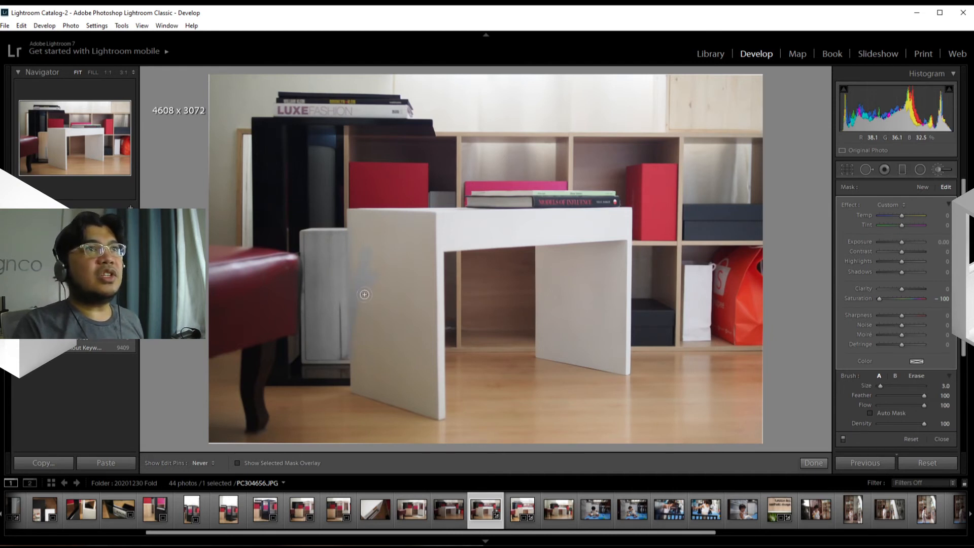
{"action": "key", "text": "h"}
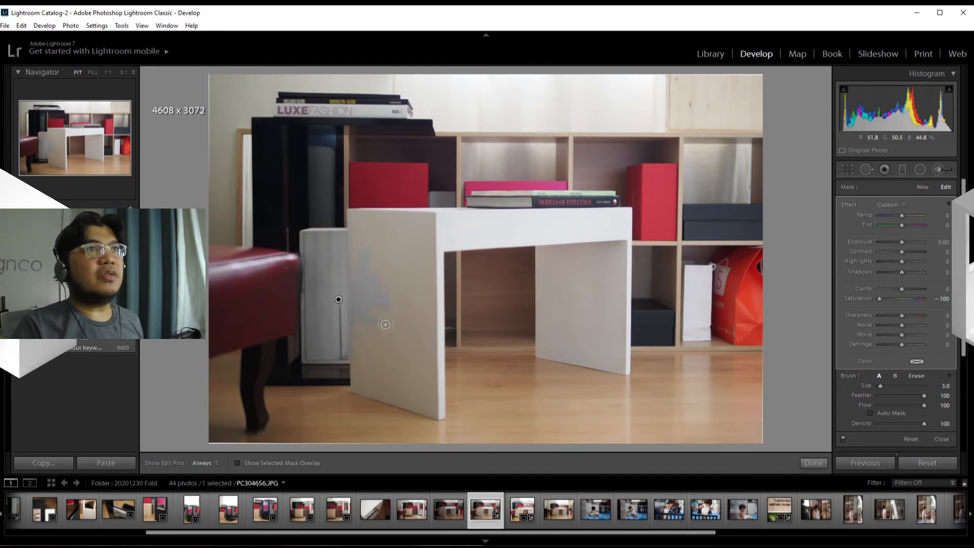
{"action": "key", "text": "alt"}
{"action": "mouse_move", "coordinate": [384, 257]}
{"action": "left_mouse_down"}
{"action": "mouse_move", "coordinate": [382, 337]}
{"action": "mouse_move", "coordinate": [380, 252]}
{"action": "mouse_move", "coordinate": [366, 340]}
{"action": "mouse_move", "coordinate": [371, 242]}
{"action": "mouse_move", "coordinate": [364, 319]}
{"action": "mouse_move", "coordinate": [363, 243]}
{"action": "mouse_move", "coordinate": [365, 335]}
{"action": "mouse_move", "coordinate": [362, 227]}
{"action": "mouse_move", "coordinate": [354, 223]}
{"action": "mouse_move", "coordinate": [357, 420]}
{"action": "mouse_move", "coordinate": [412, 405]}
{"action": "left_mouse_up"}
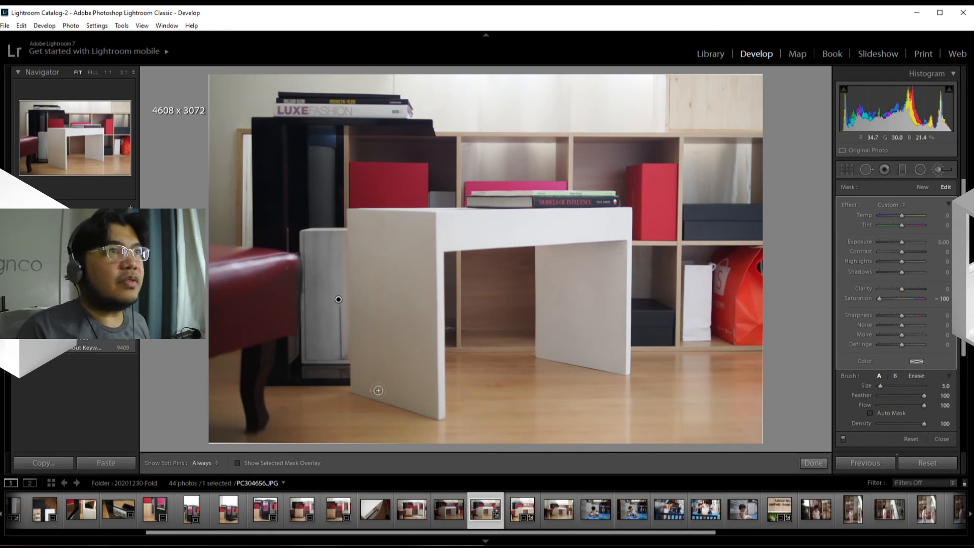
With the selected mask overlay shown, erase the spill along the cabinet's outer left edge, and hide the overlay.
{"action": "left_click", "coordinate": [238, 463]}
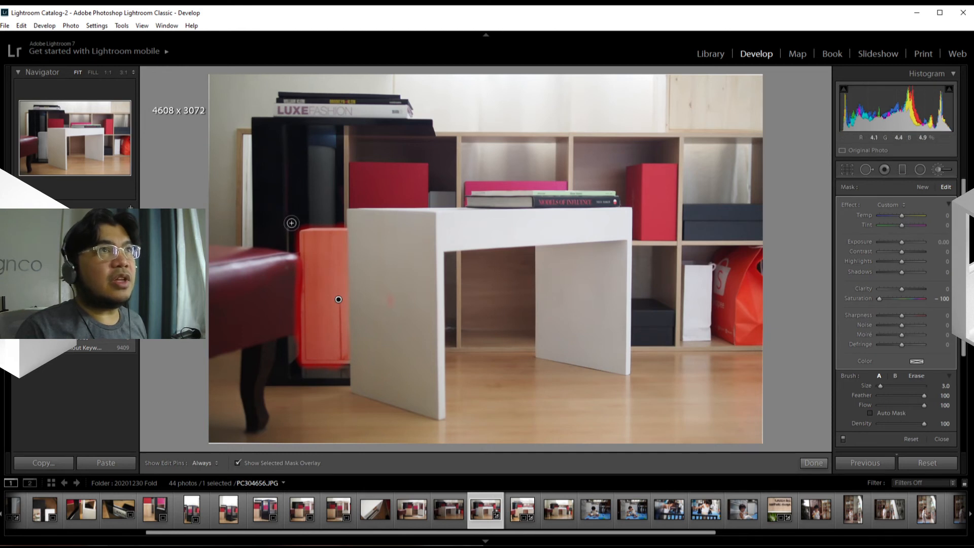
{"action": "key", "text": "h"}
{"action": "key", "text": "alt"}
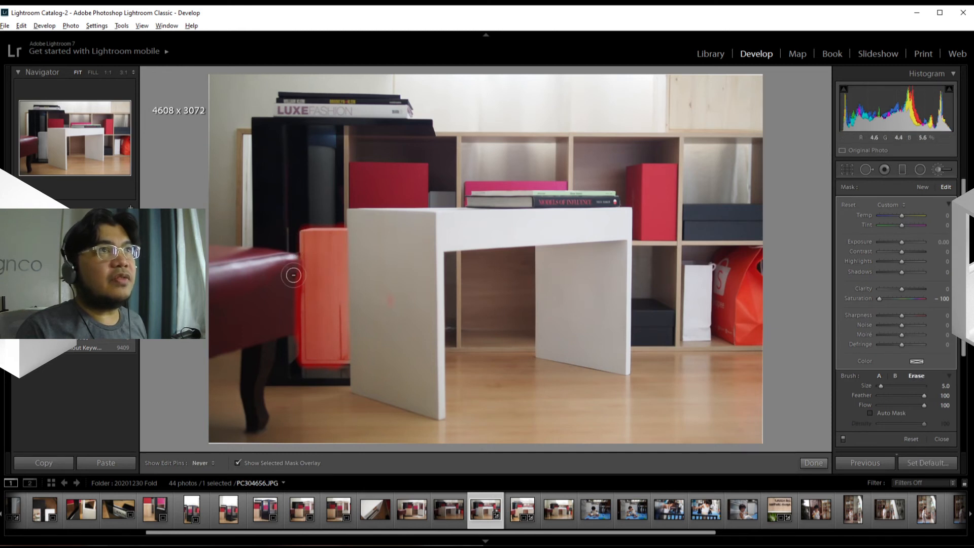
{"action": "mouse_move", "coordinate": [293, 275]}
{"action": "left_mouse_down"}
{"action": "mouse_move", "coordinate": [291, 375]}
{"action": "mouse_move", "coordinate": [293, 279]}
{"action": "mouse_move", "coordinate": [290, 374]}
{"action": "left_mouse_up"}
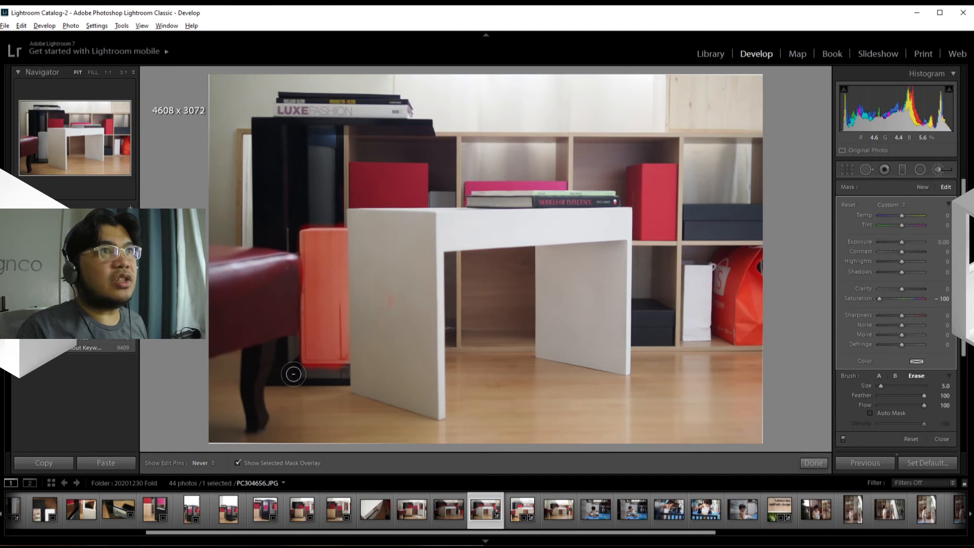
{"action": "key", "text": "h"}
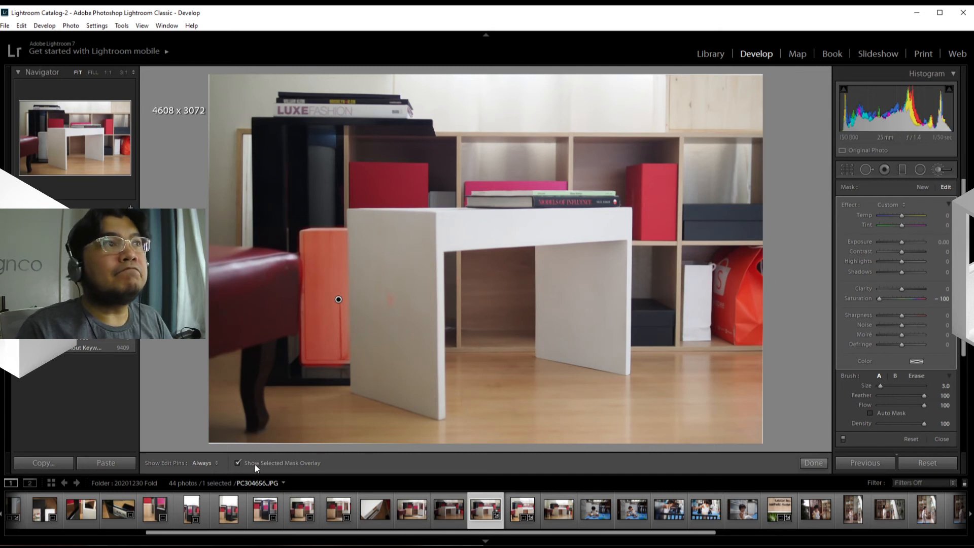
{"action": "left_click", "coordinate": [238, 464]}
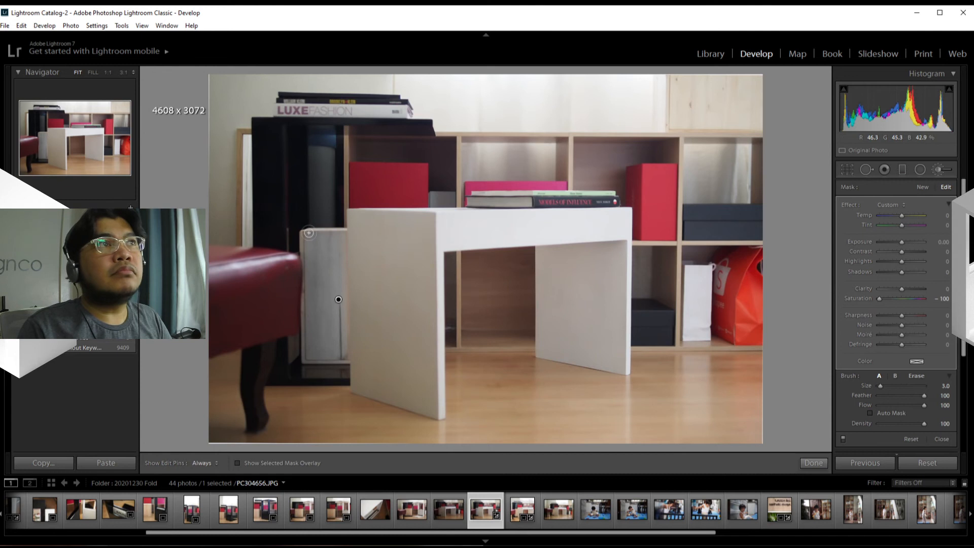
Enlarge the adjustment brush to size 9.0 at the cabinet's upper corner.
{"action": "scroll", "coordinate": [310, 236], "scroll_direction": "up", "scroll_amount": 6}
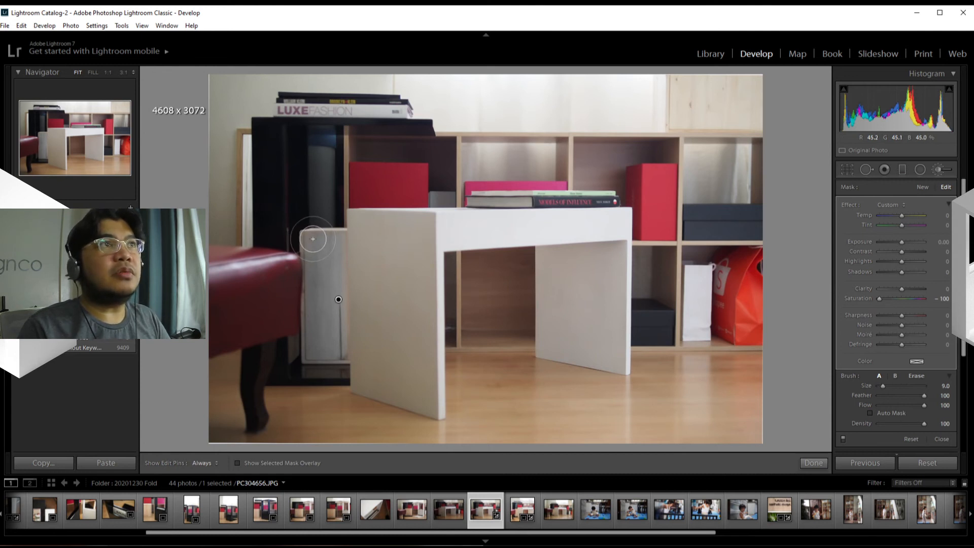
{"action": "key", "text": "h"}
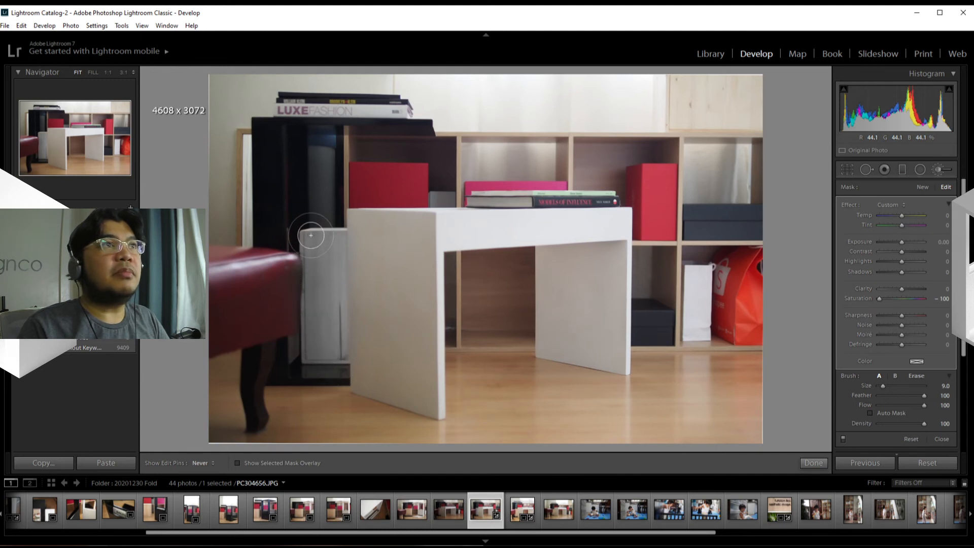
{"action": "key", "text": "h"}
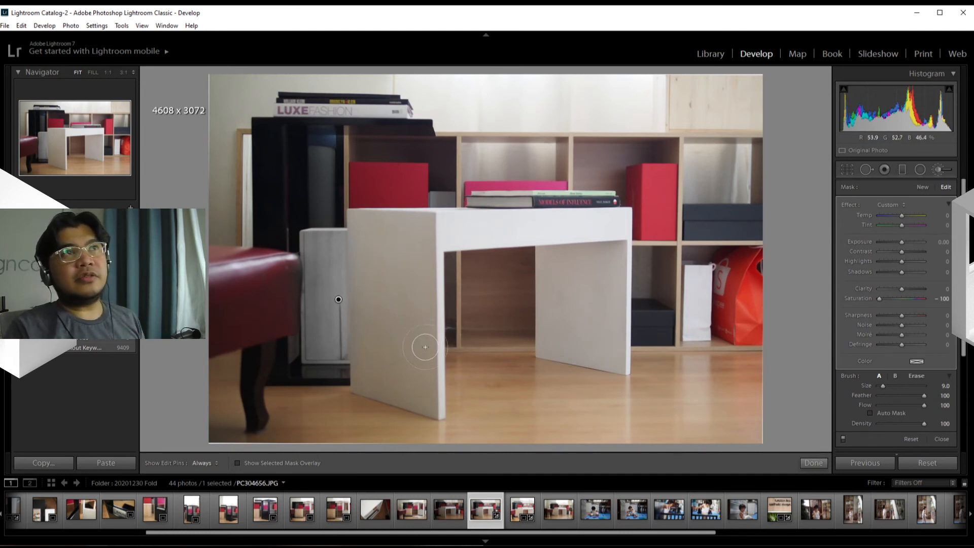
Set the brush size to 3.0 and erase the mask along the desk's left edge next to the cabinet with a size 4.0 eraser.
{"action": "scroll", "coordinate": [364, 243], "scroll_direction": "down", "scroll_amount": 6}
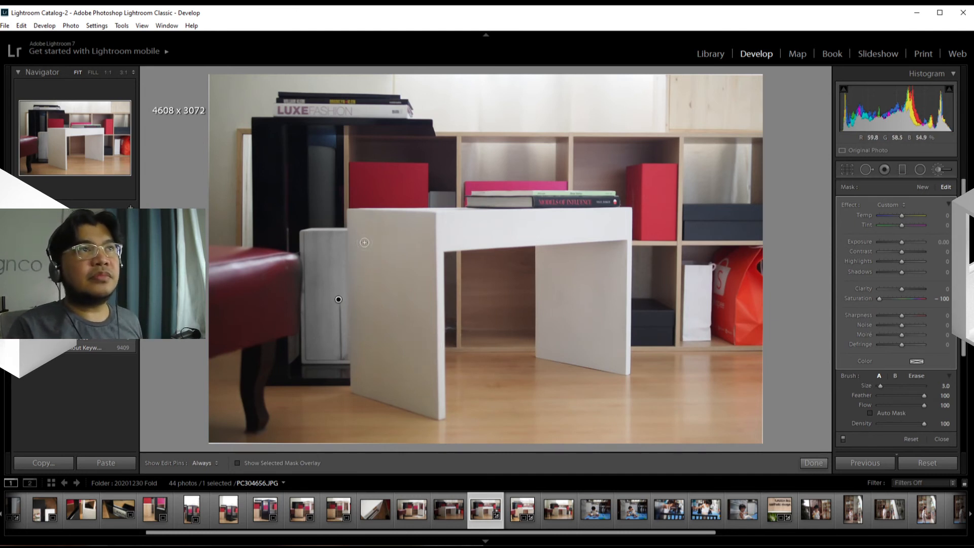
{"action": "key", "text": "alt"}
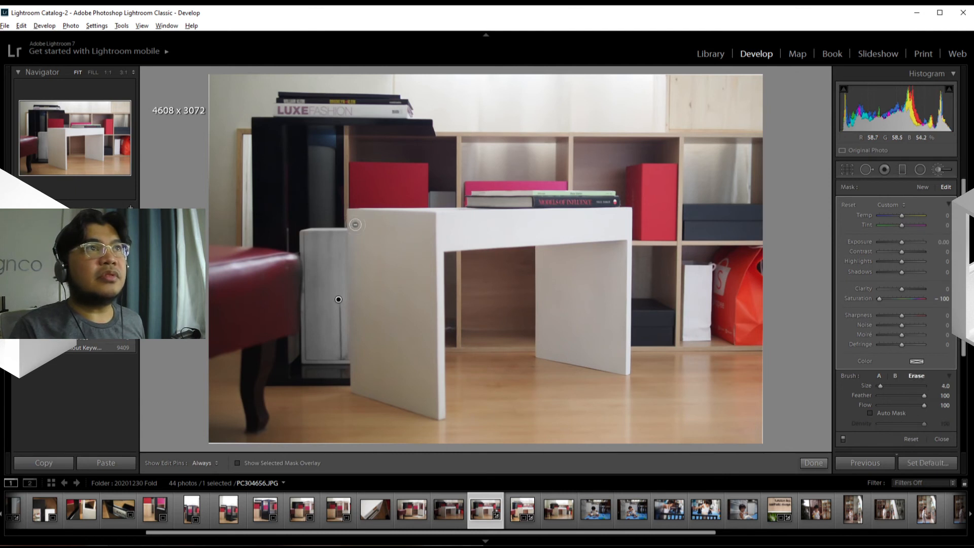
{"action": "left_click_drag", "start_coordinate": [353, 225], "coordinate": [356, 404]}
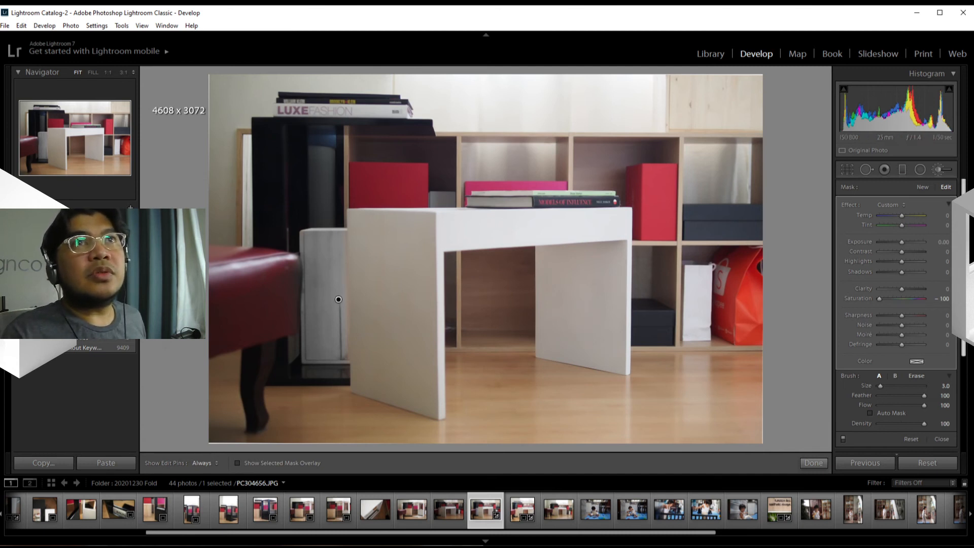
{"action": "scroll", "coordinate": [895, 305], "scroll_direction": "down", "scroll_amount": 3}
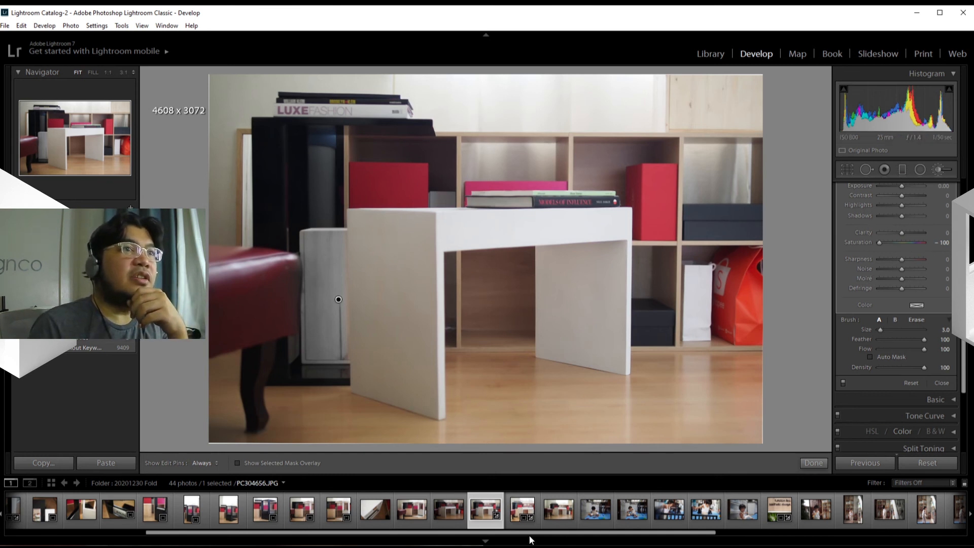
{"action": "scroll", "coordinate": [513, 537], "scroll_direction": "up", "scroll_amount": 3}
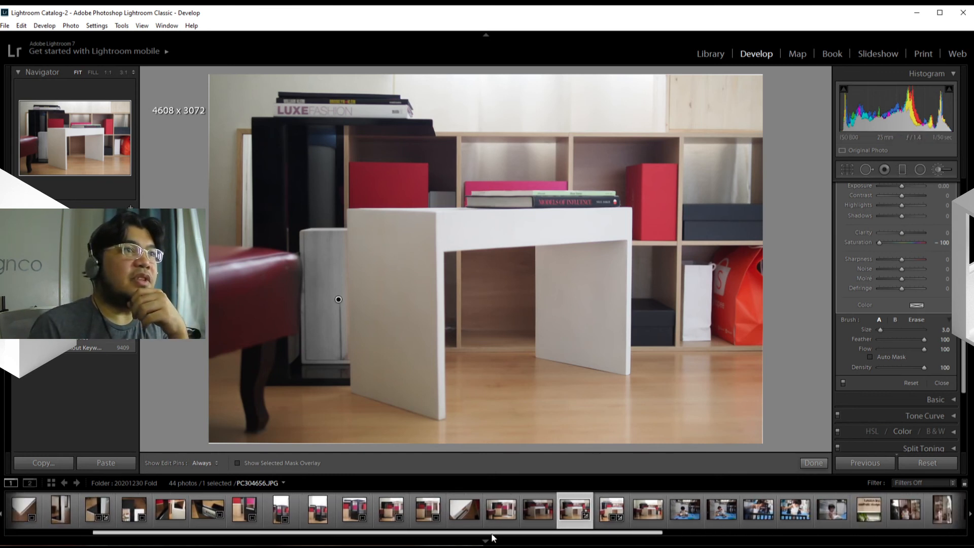
{"action": "scroll", "coordinate": [492, 538], "scroll_direction": "down", "scroll_amount": 4}
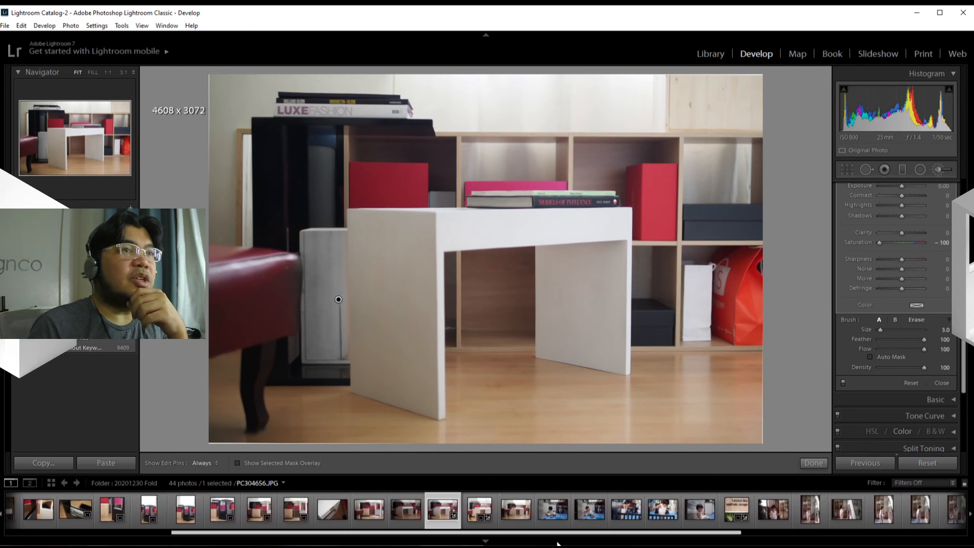
{"action": "scroll", "coordinate": [556, 542], "scroll_direction": "up", "scroll_amount": 1}
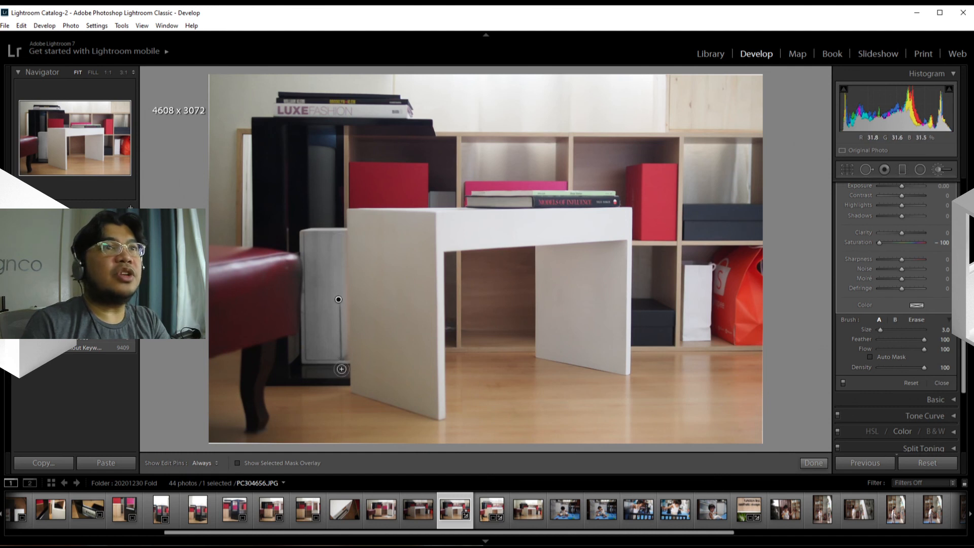
Set the cabinet mask's saturation to 0 and its exposure to -1.15, and finish the brush adjustment.
{"action": "scroll", "coordinate": [930, 339], "scroll_direction": "up", "scroll_amount": 2}
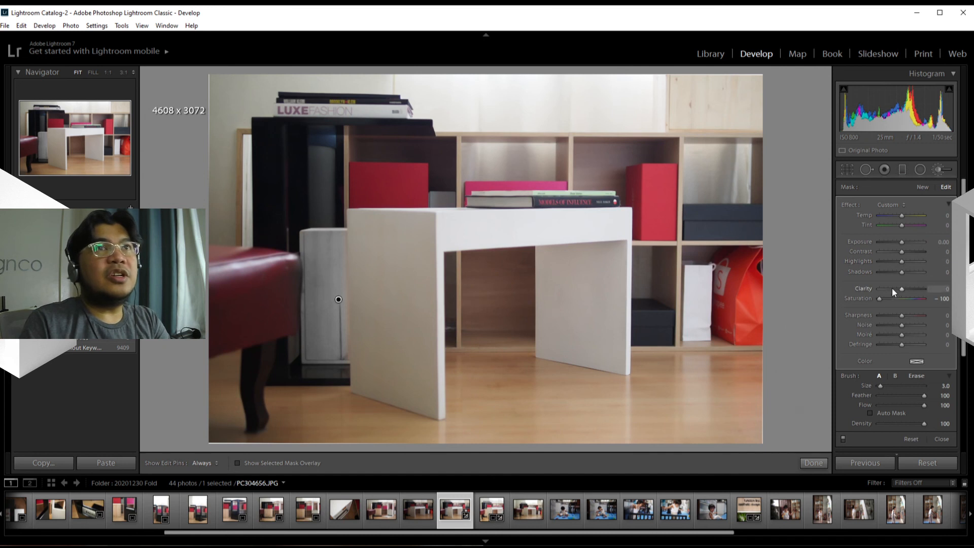
{"action": "left_click_drag", "start_coordinate": [879, 299], "coordinate": [902, 299]}
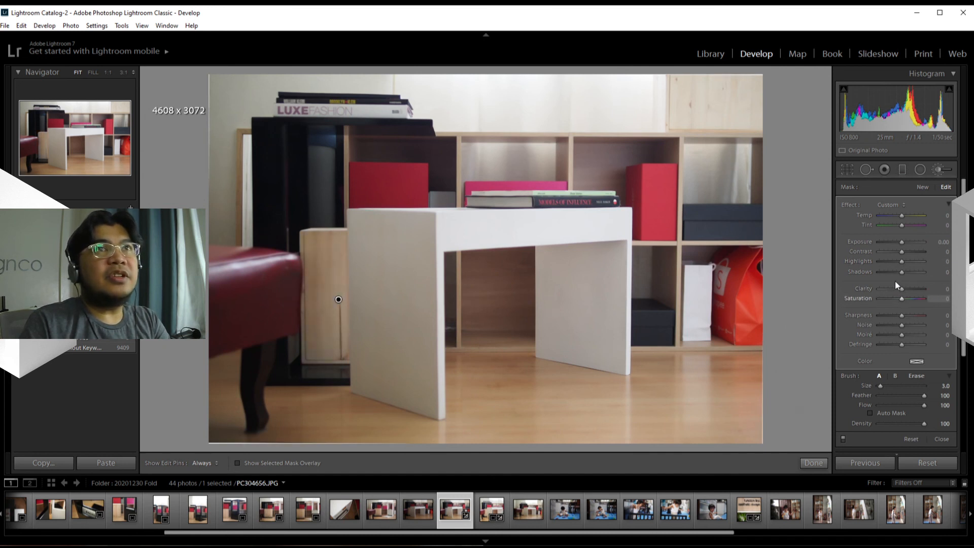
{"action": "left_click_drag", "start_coordinate": [903, 239], "coordinate": [896, 241]}
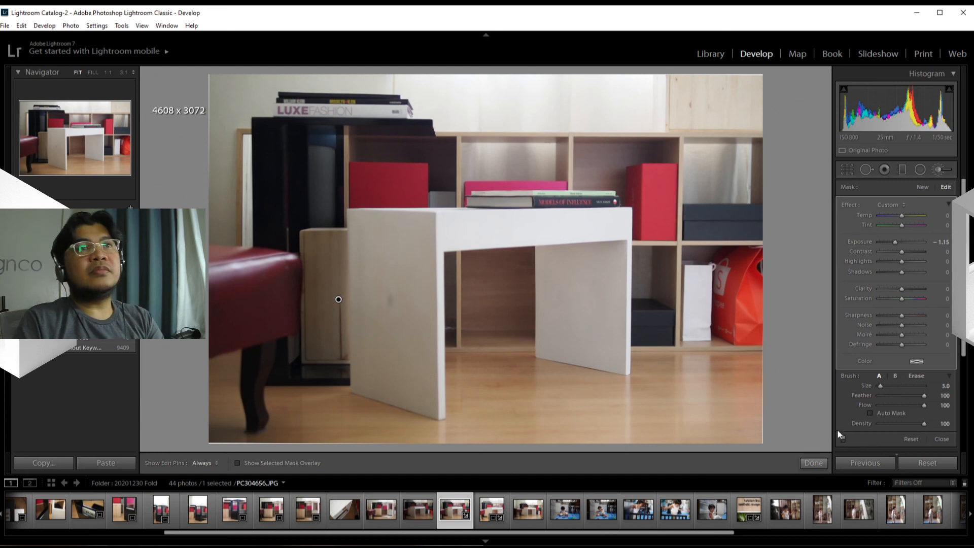
{"action": "left_click", "coordinate": [814, 463]}
Reopen the cabinet's adjustment brush mask, erase its spill over the dark spot on the desk's side panel, and finish the adjustment.
{"action": "key", "text": "z"}
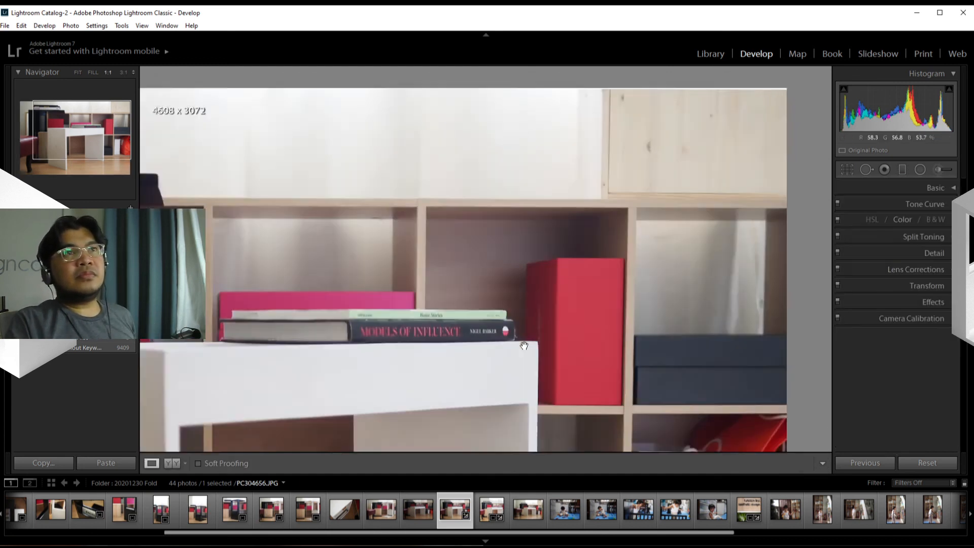
{"action": "key", "text": "z"}
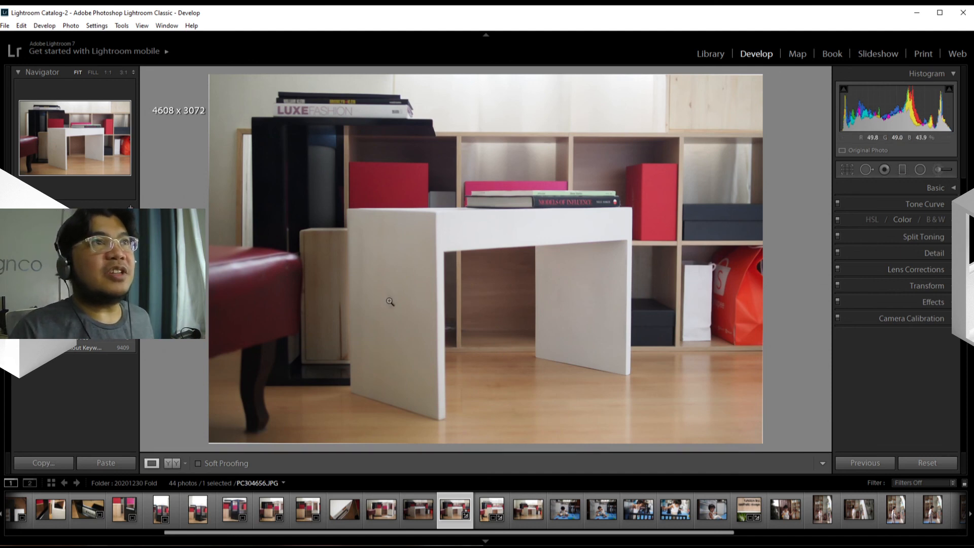
{"action": "left_click", "coordinate": [390, 301]}
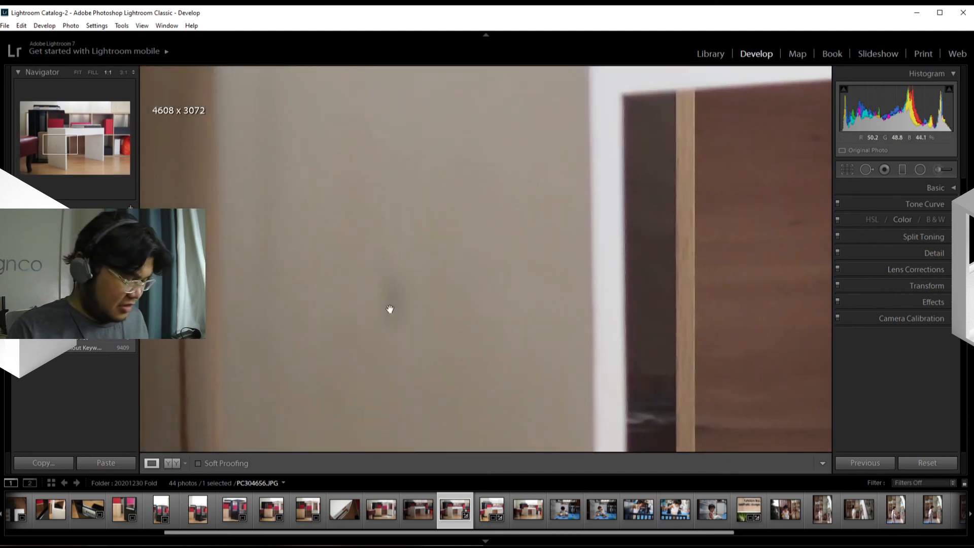
{"action": "left_click", "coordinate": [390, 309]}
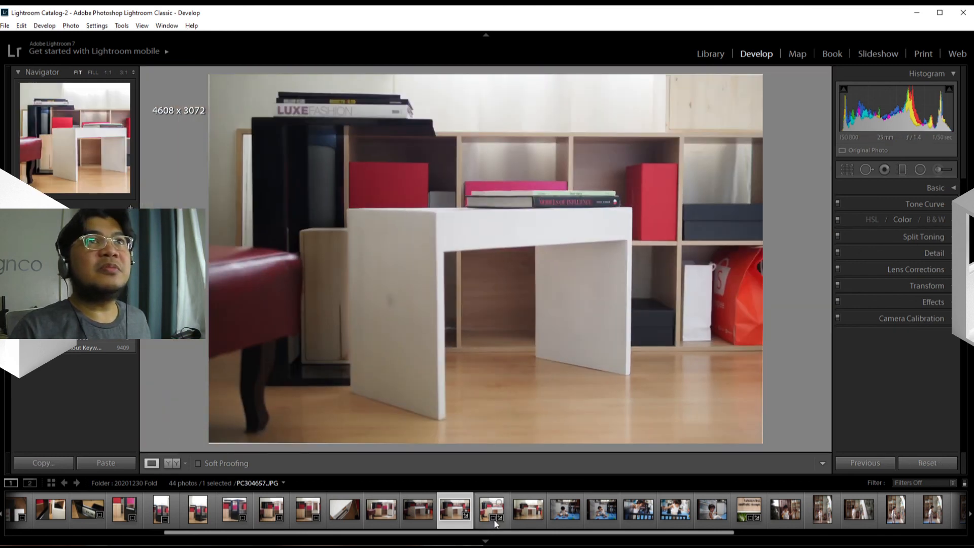
{"action": "left_click", "coordinate": [939, 167]}
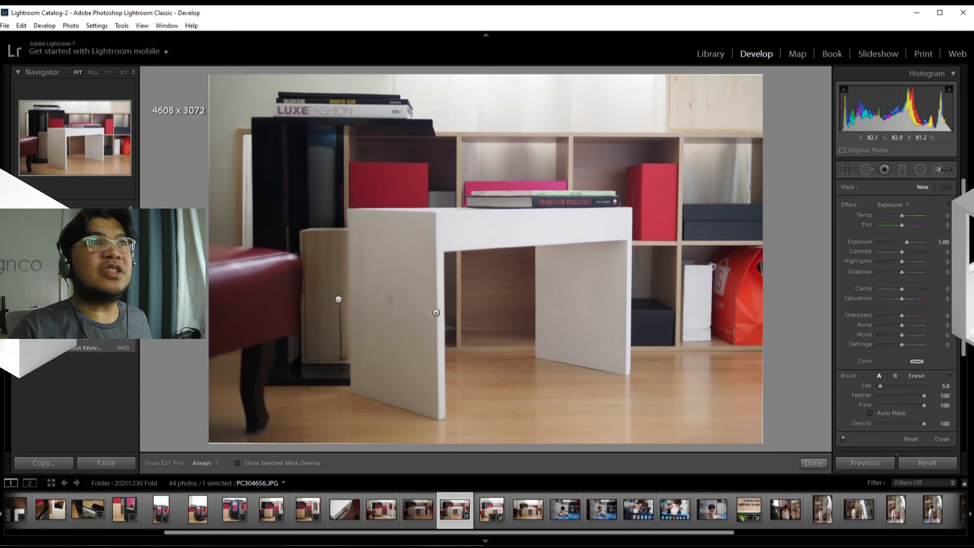
{"action": "key", "text": "alt"}
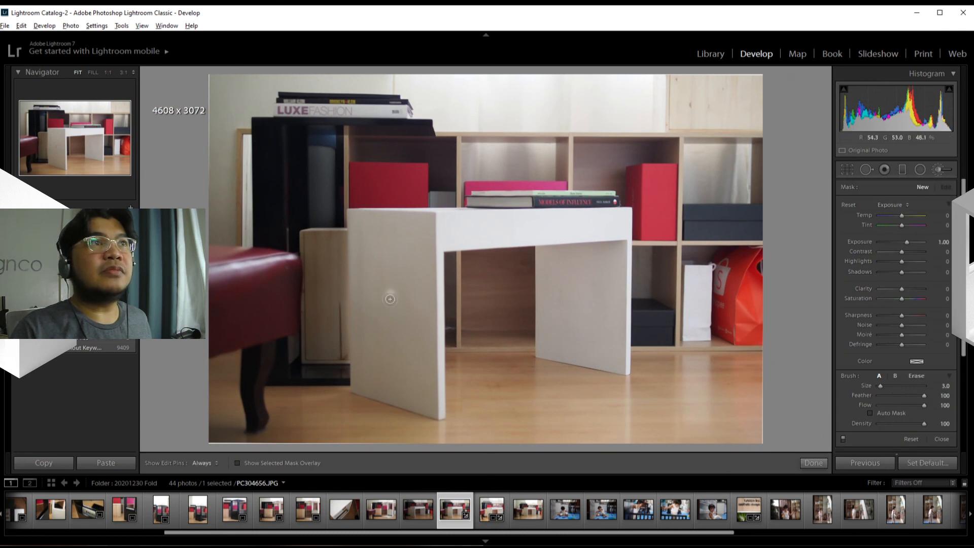
{"action": "left_click_drag", "start_coordinate": [390, 299], "coordinate": [389, 312]}
{"action": "key", "text": "ctrl+z"}
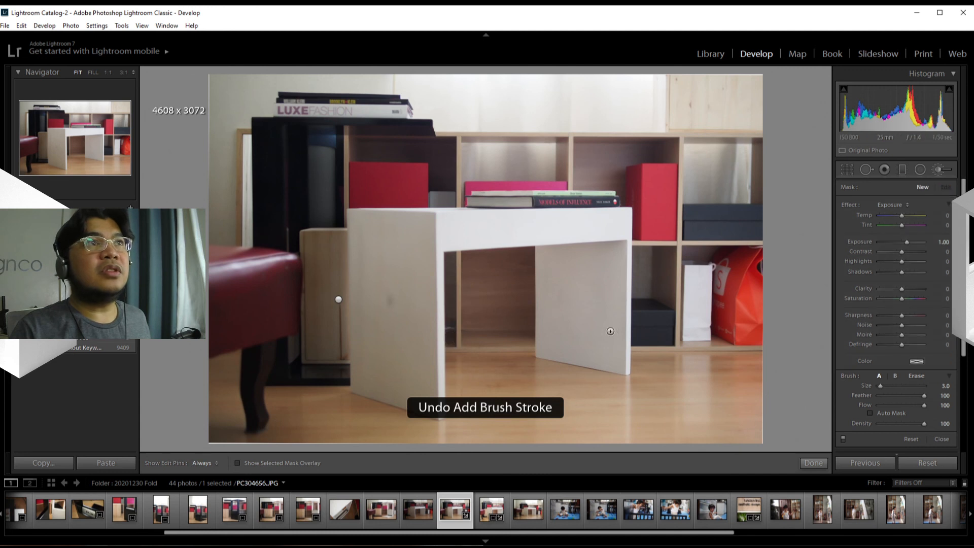
{"action": "left_click", "coordinate": [338, 304]}
{"action": "key", "text": "alt"}
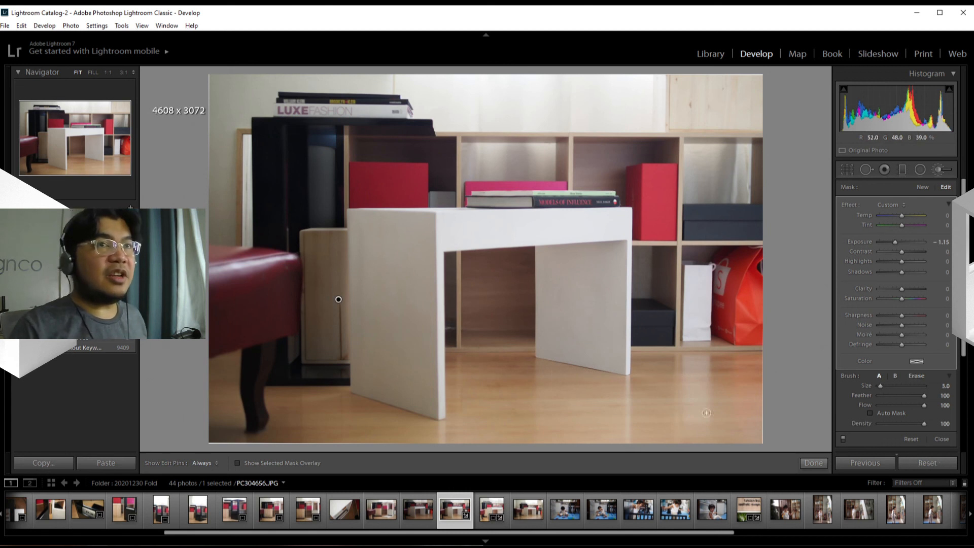
{"action": "left_click", "coordinate": [815, 462]}
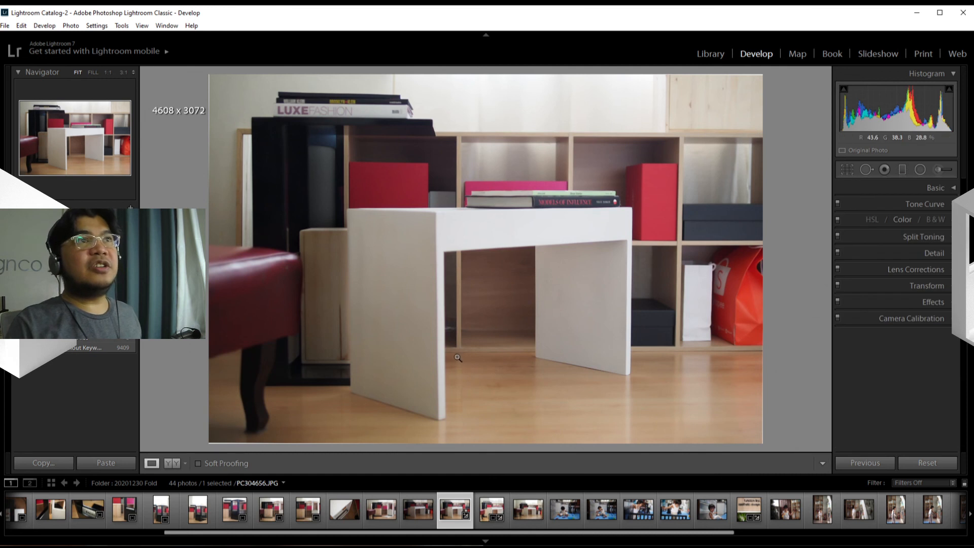